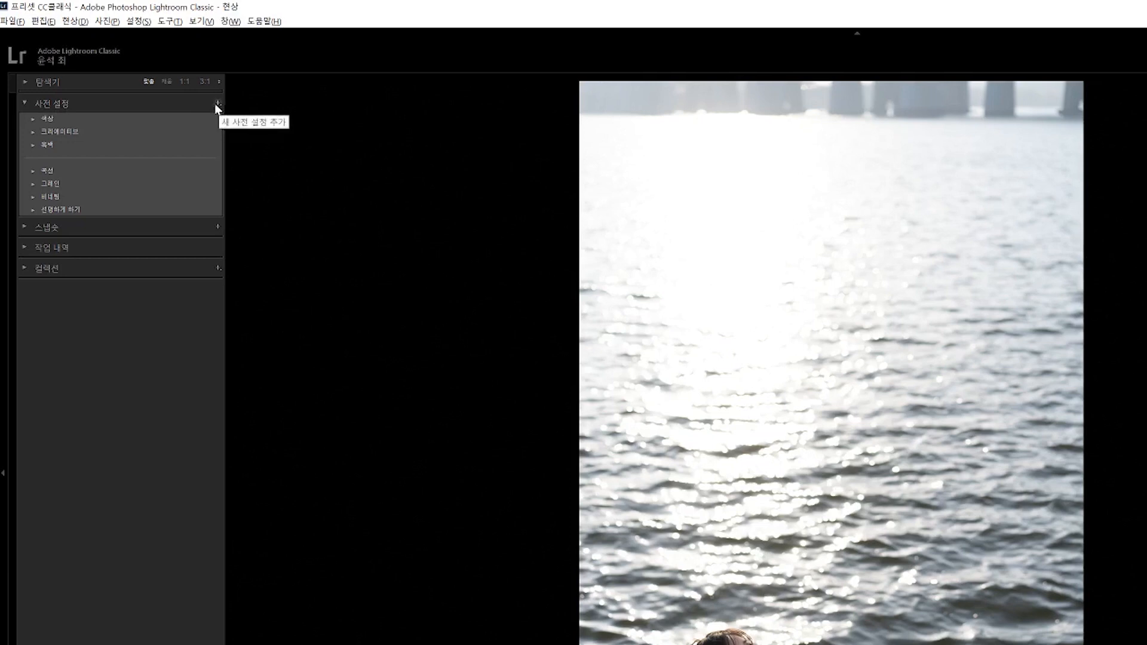
Import all five 이미지팩토리 XMP preset files from the xmp folder into the Develop presets.
{"action": "left_click", "coordinate": [218, 104]}
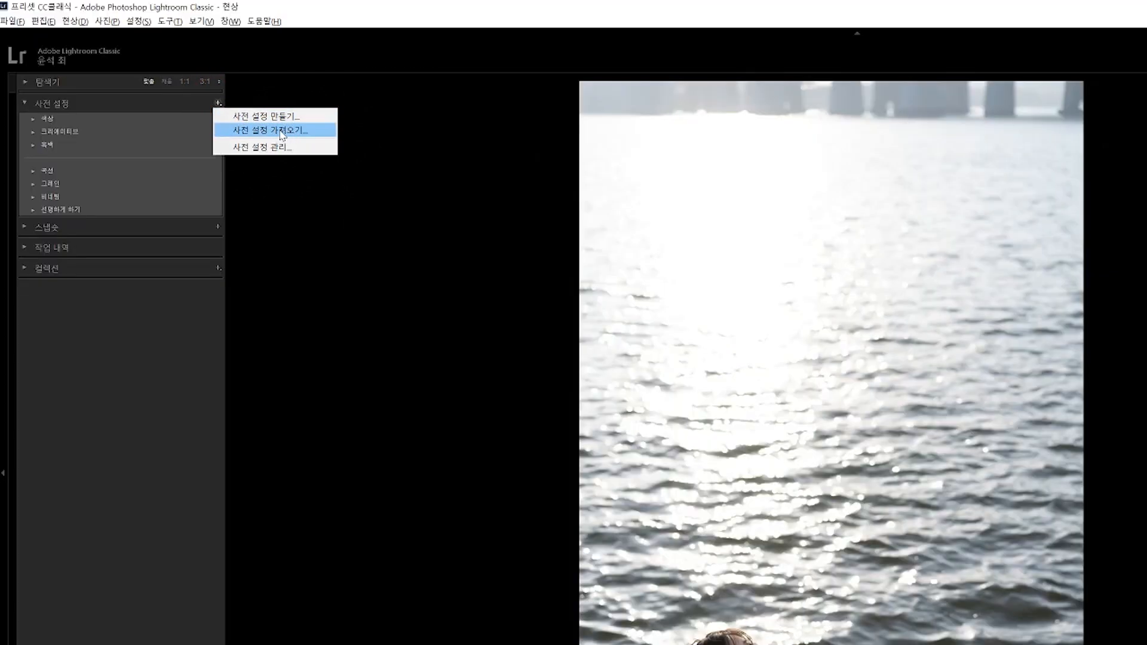
{"action": "left_click", "coordinate": [284, 130]}
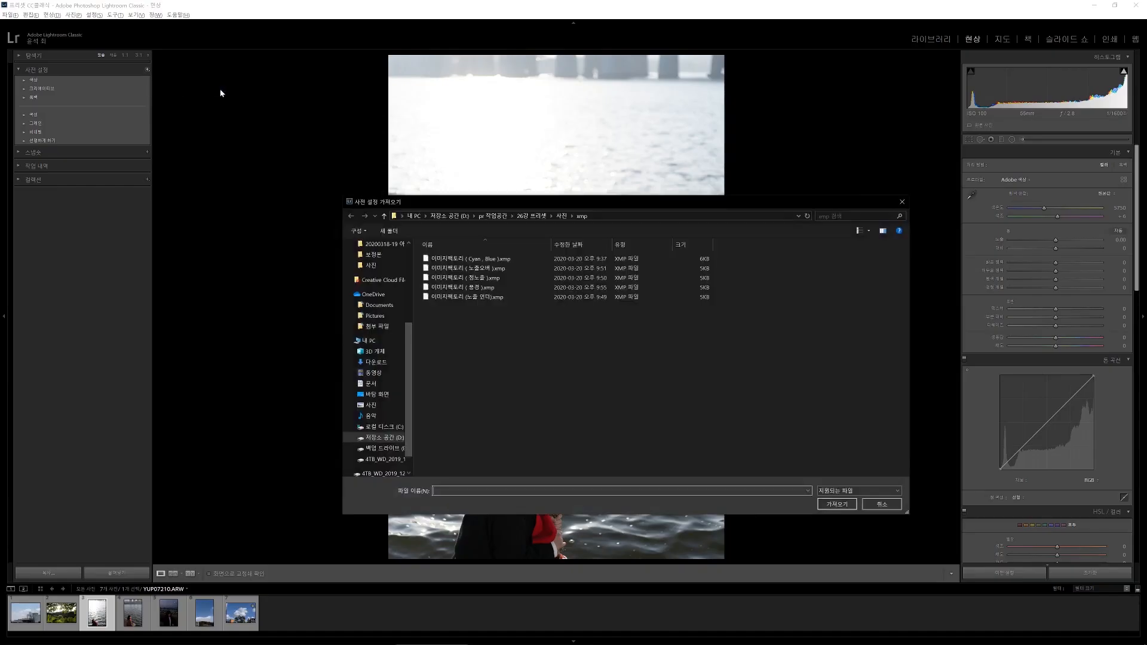
{"action": "left_click_drag", "start_coordinate": [521, 202], "coordinate": [503, 193]}
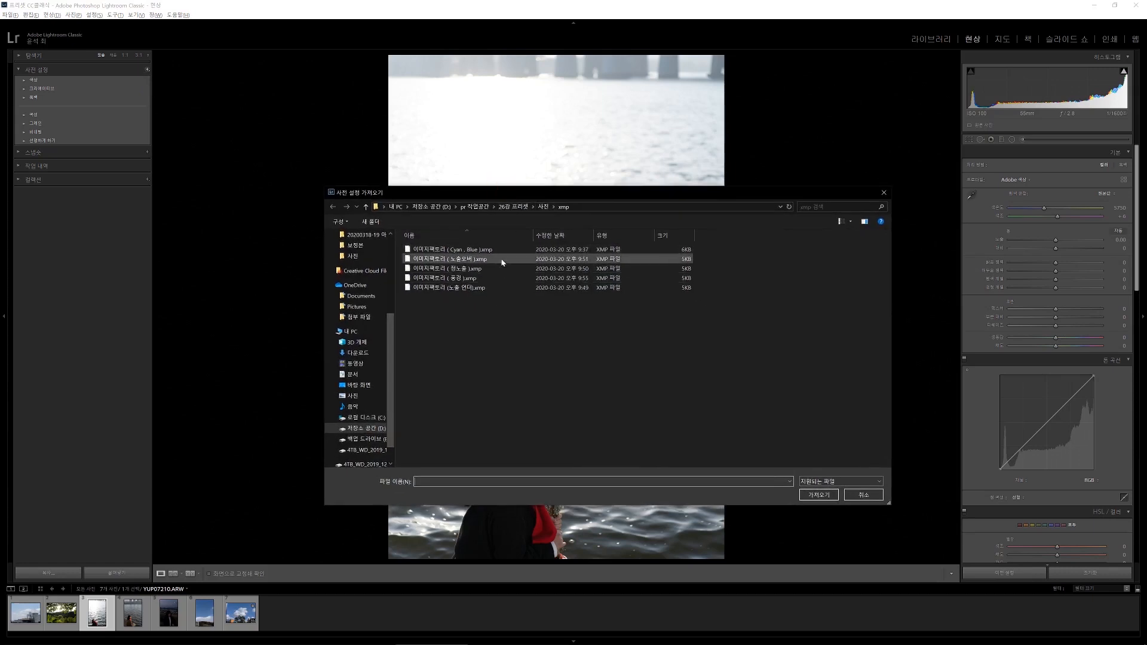
{"action": "left_click_drag", "start_coordinate": [500, 299], "coordinate": [459, 245]}
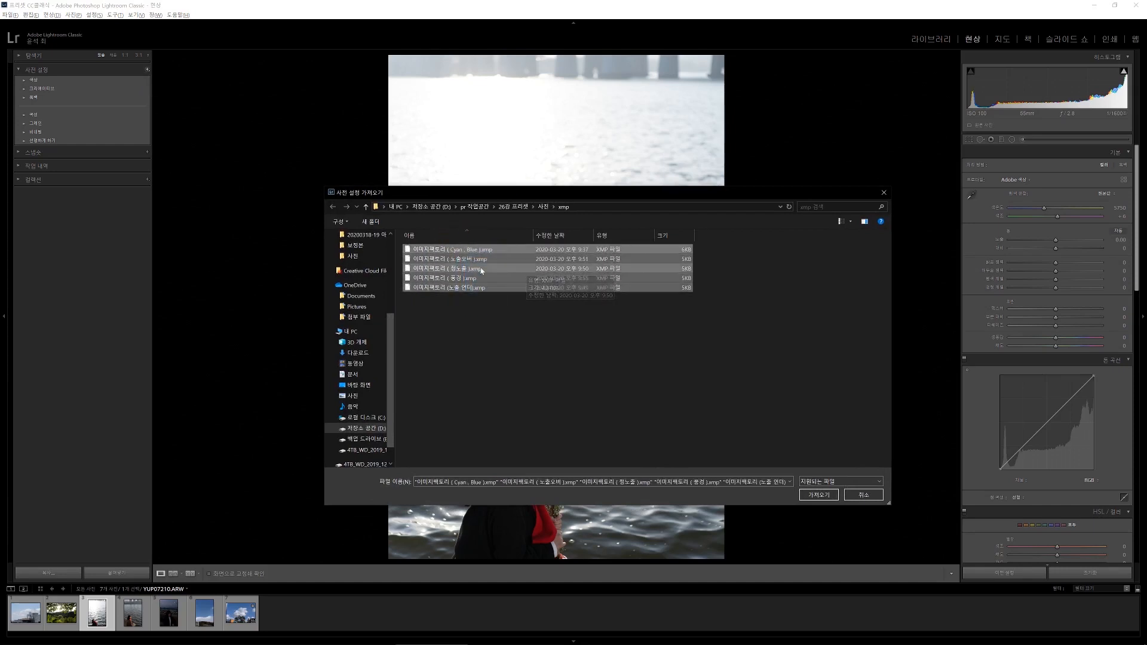
{"action": "left_click", "coordinate": [829, 494]}
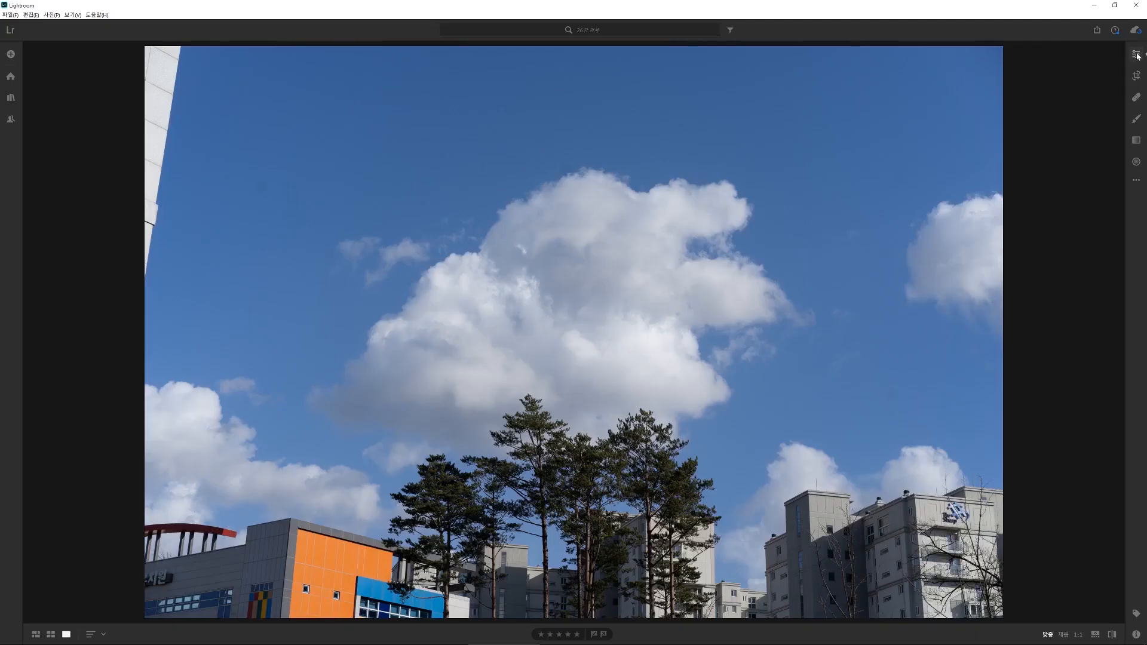
Switch to Lightroom (cloud version) and import the same five 이미지팩토리 XMP files as editing presets.
{"action": "left_click", "coordinate": [1136, 54]}
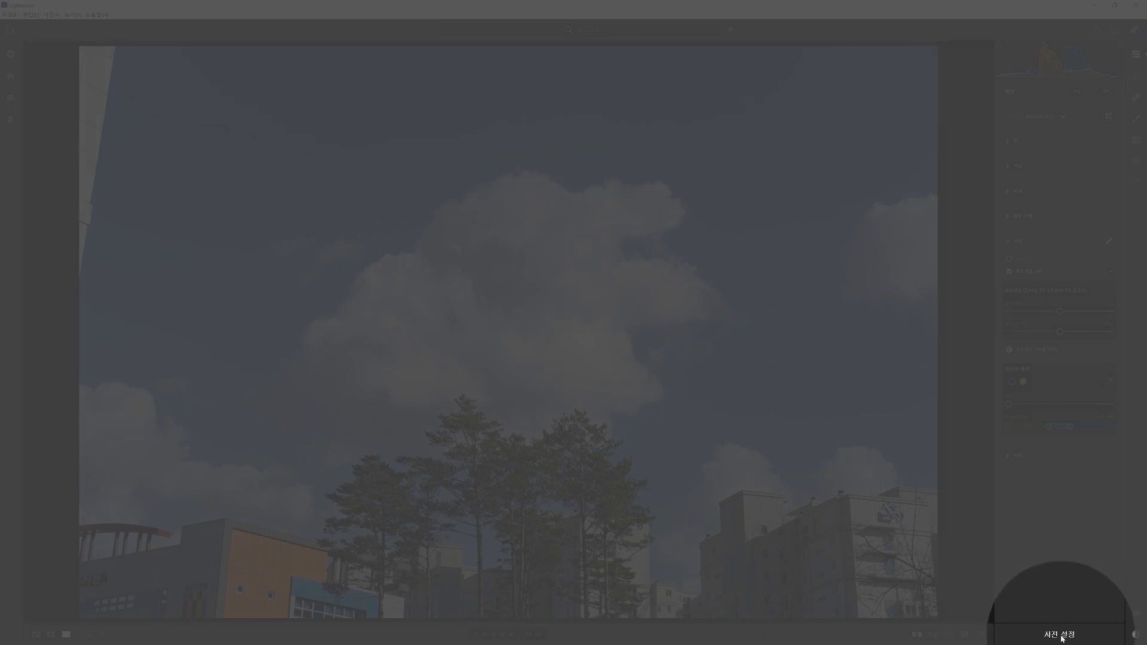
{"action": "left_click", "coordinate": [1061, 635]}
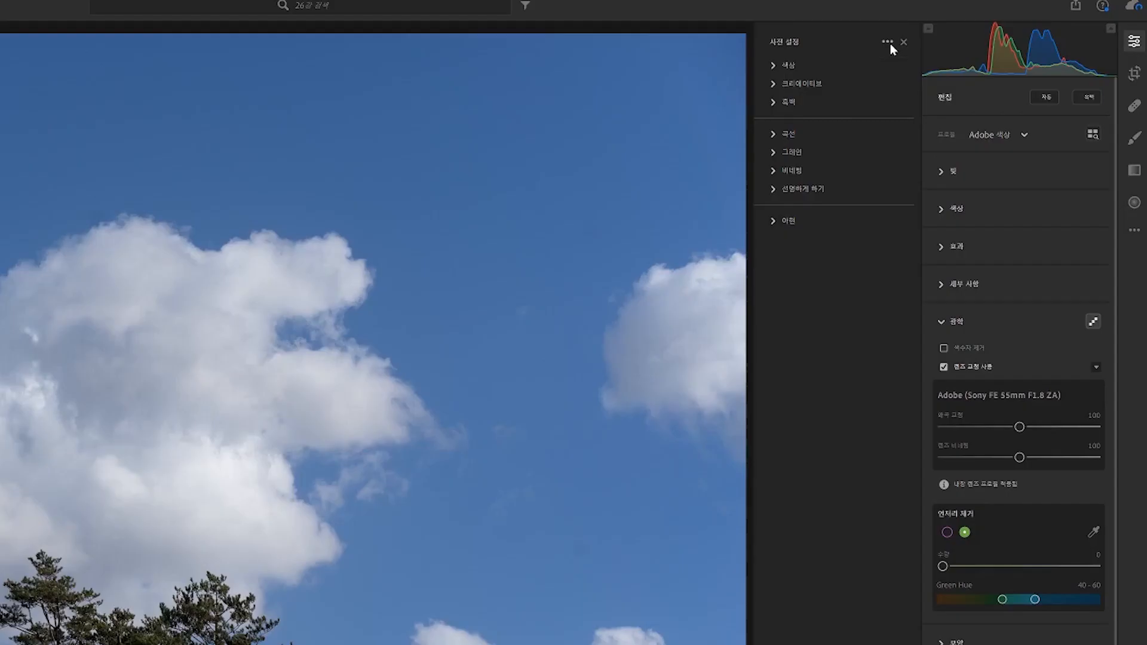
{"action": "left_click", "coordinate": [888, 43]}
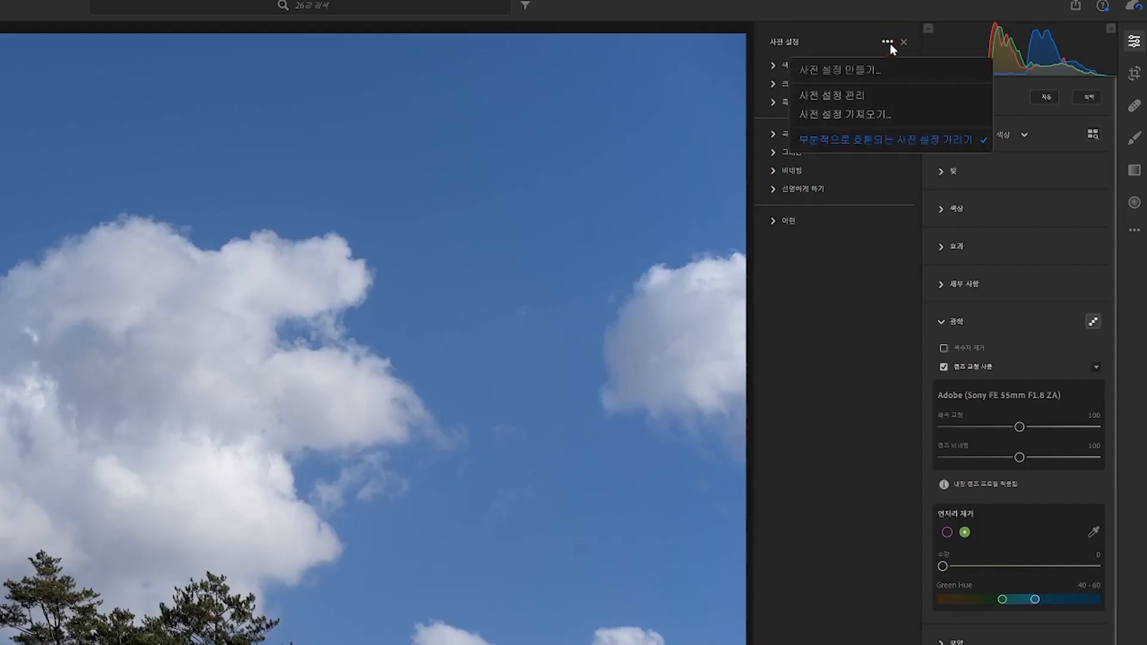
{"action": "left_click", "coordinate": [888, 114]}
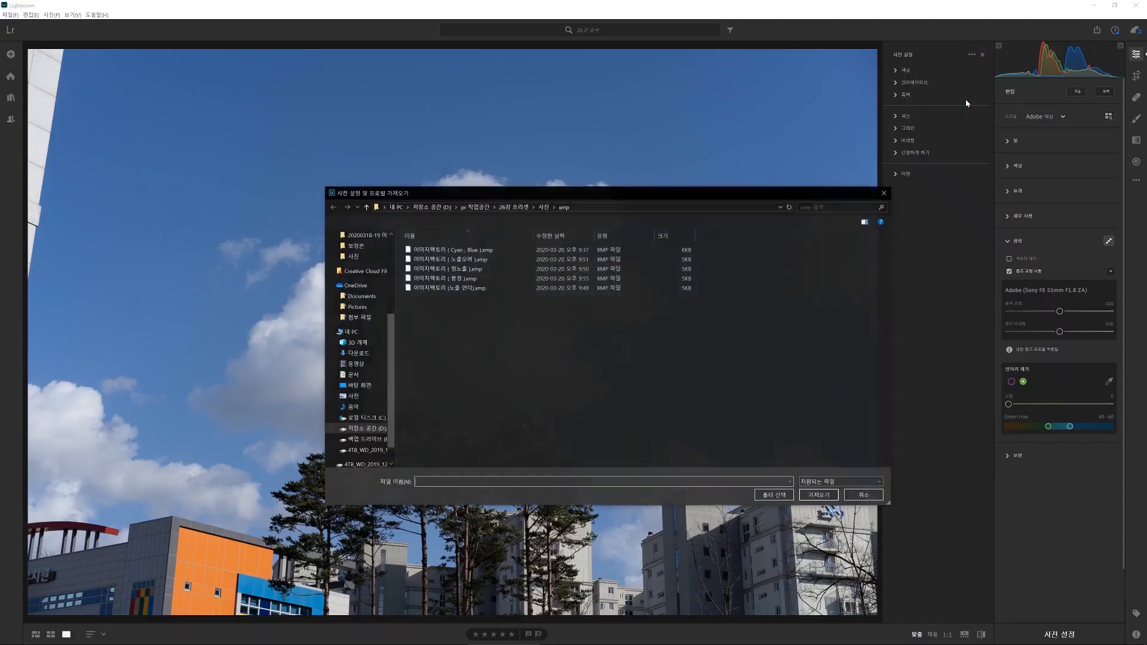
{"action": "left_click_drag", "start_coordinate": [491, 313], "coordinate": [458, 252]}
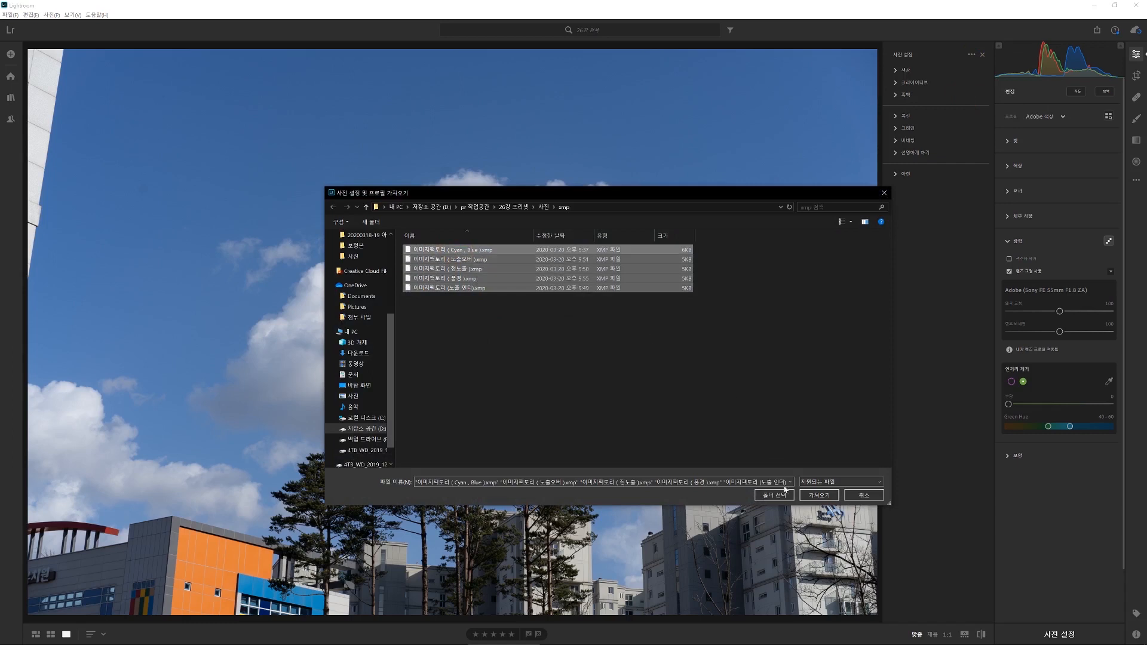
{"action": "left_click", "coordinate": [818, 495]}
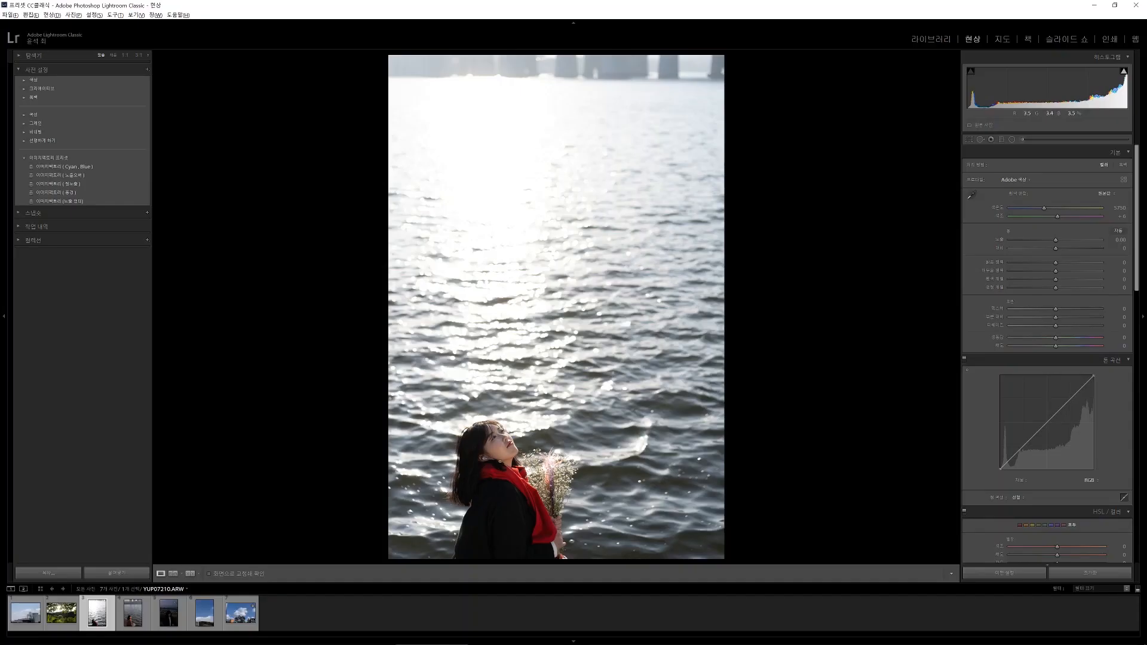
In Lightroom Classic, apply the 이미지팩토리 (노출오버) preset to the bright backlit water portrait and compare it with the original.
{"action": "left_click_drag", "start_coordinate": [504, 455], "coordinate": [468, 365]}
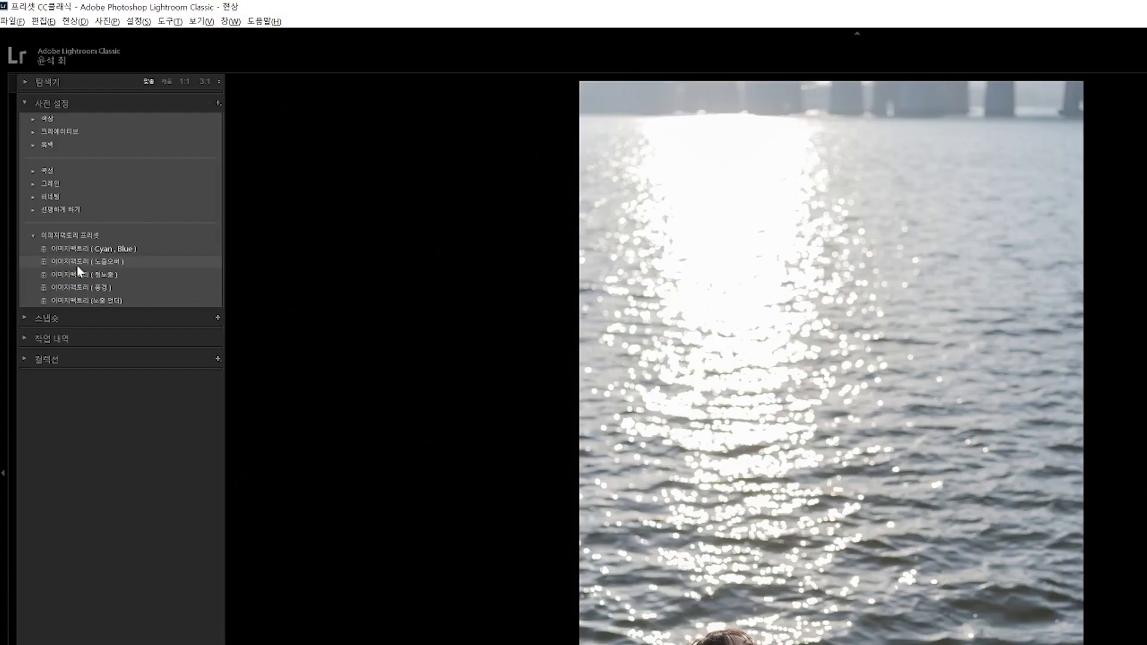
{"action": "left_click", "coordinate": [77, 267]}
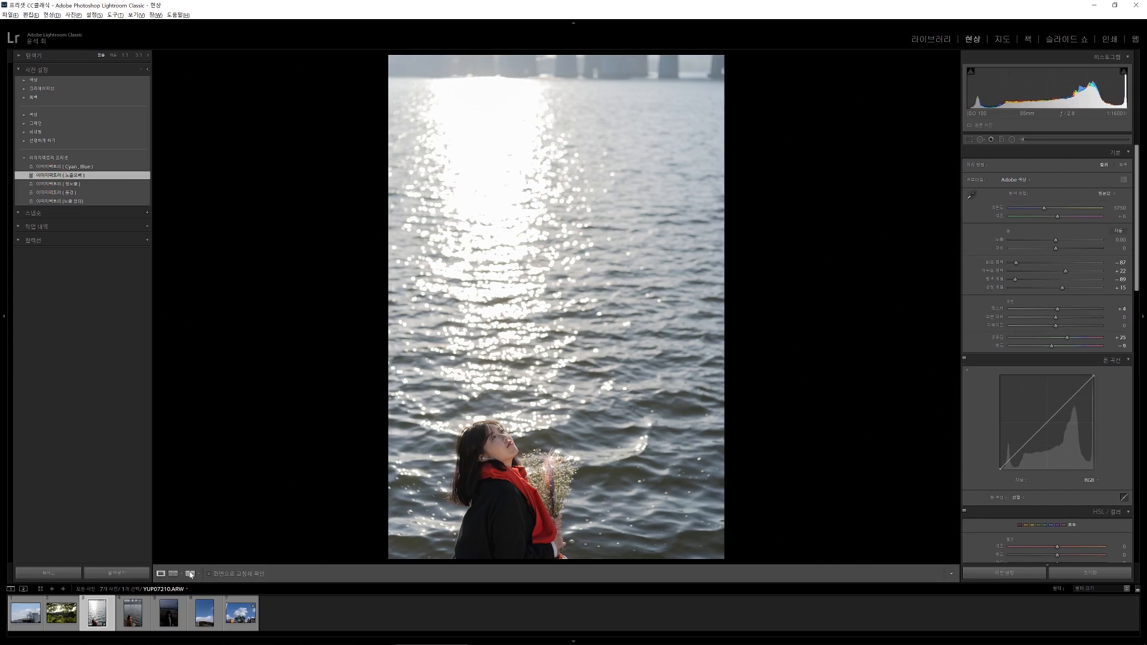
{"action": "left_click", "coordinate": [190, 573]}
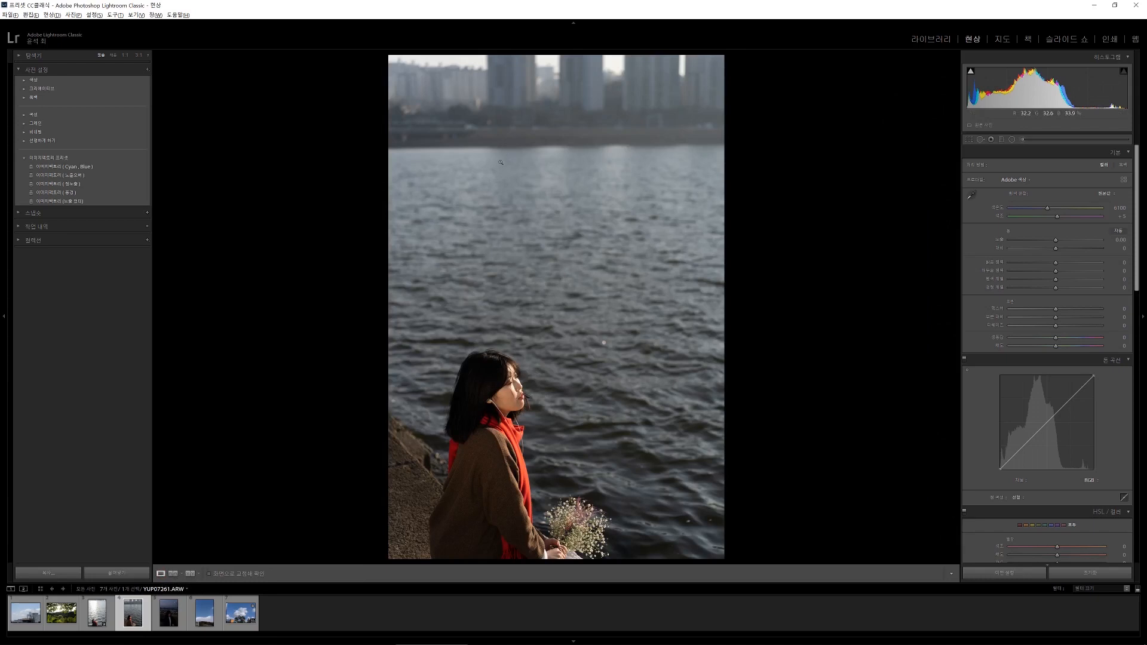
Check the woman's face up close in the riverside portrait, and apply the 이미지팩토리 (정노출) preset to the photo.
{"action": "left_click", "coordinate": [479, 392]}
{"action": "left_click_drag", "start_coordinate": [521, 282], "coordinate": [499, 441]}
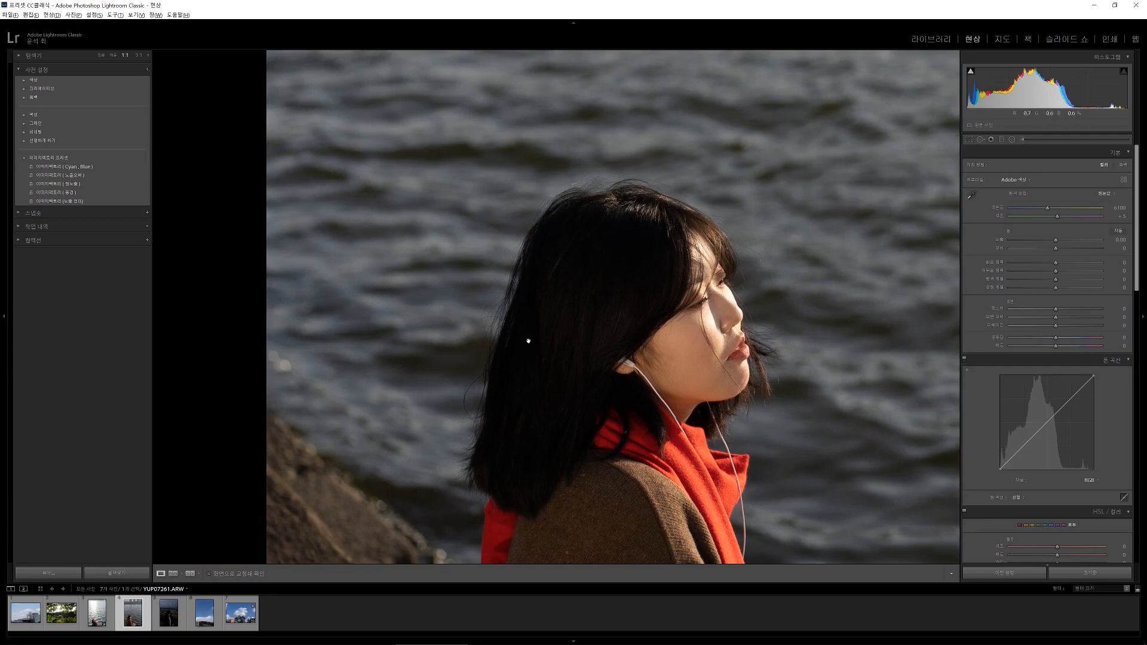
{"action": "left_click", "coordinate": [599, 456]}
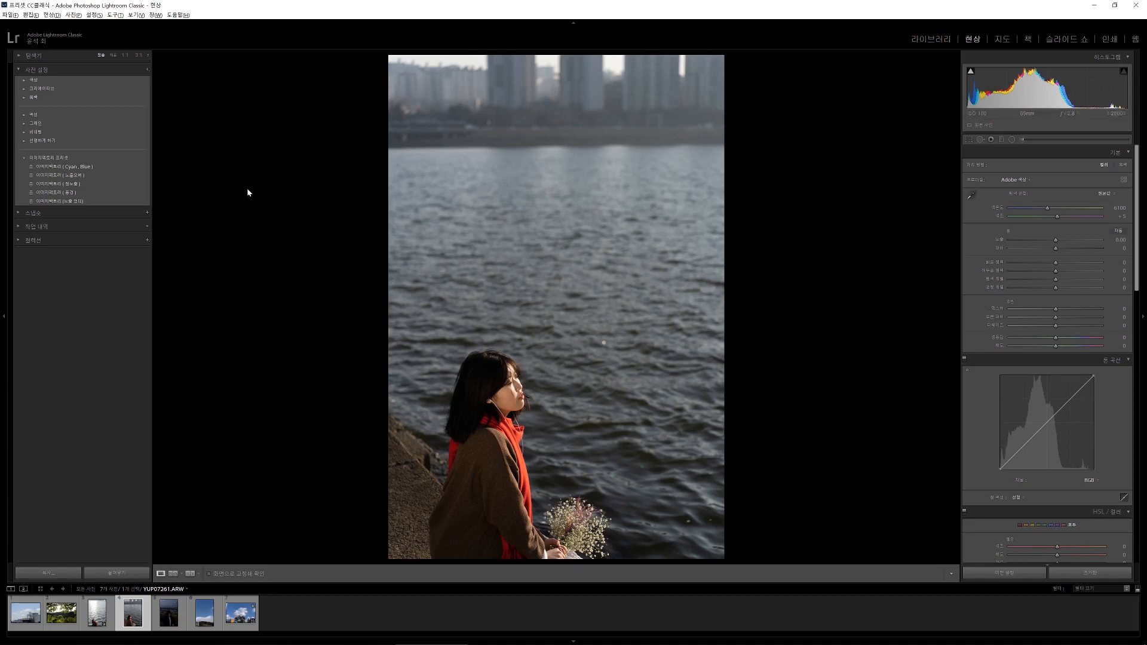
{"action": "left_click", "coordinate": [123, 185]}
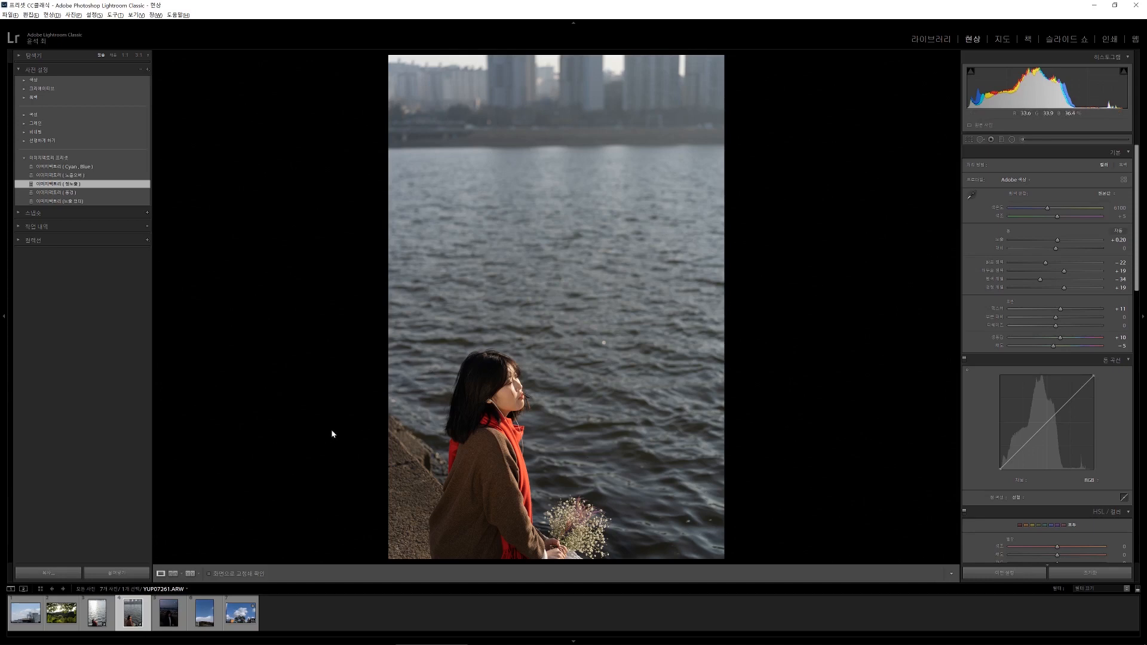
Apply the 이미지팩토리 (노출 언더) preset to the dark dusk portrait and review its adjustments in a before/after comparison.
{"action": "left_click", "coordinate": [173, 605]}
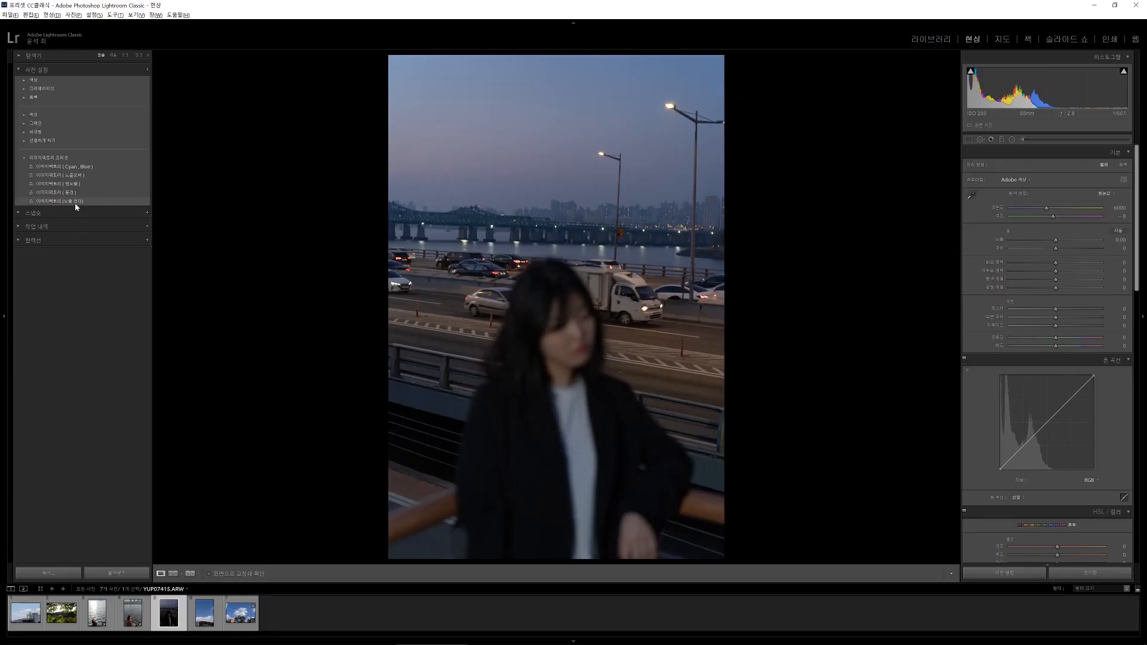
{"action": "left_click", "coordinate": [75, 202]}
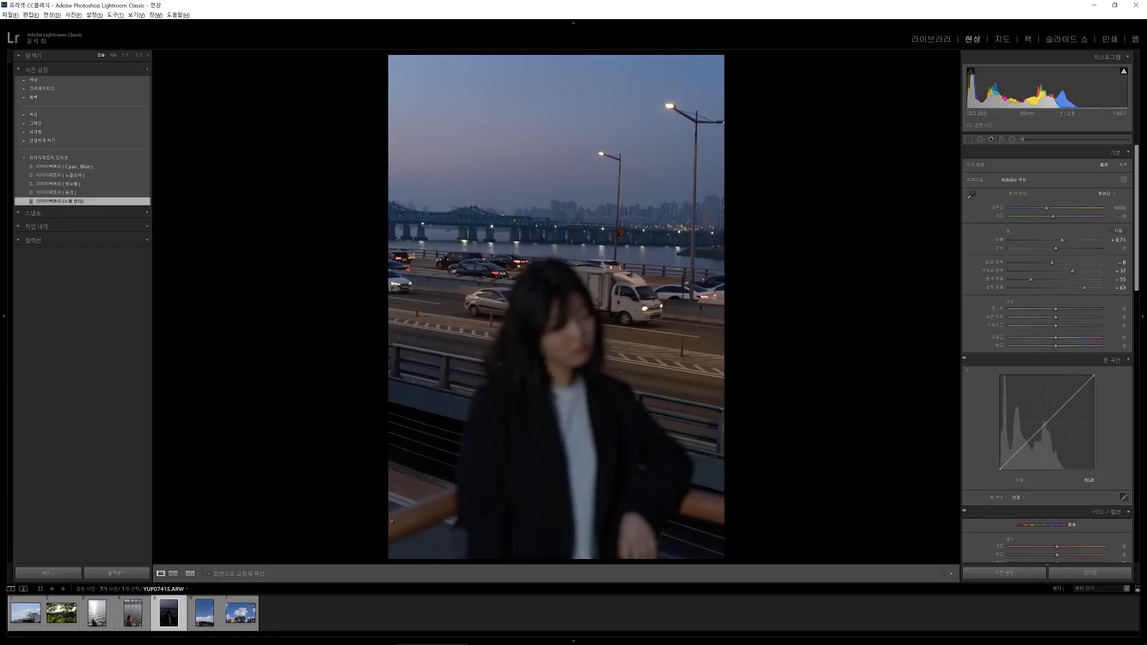
{"action": "left_click", "coordinate": [189, 574]}
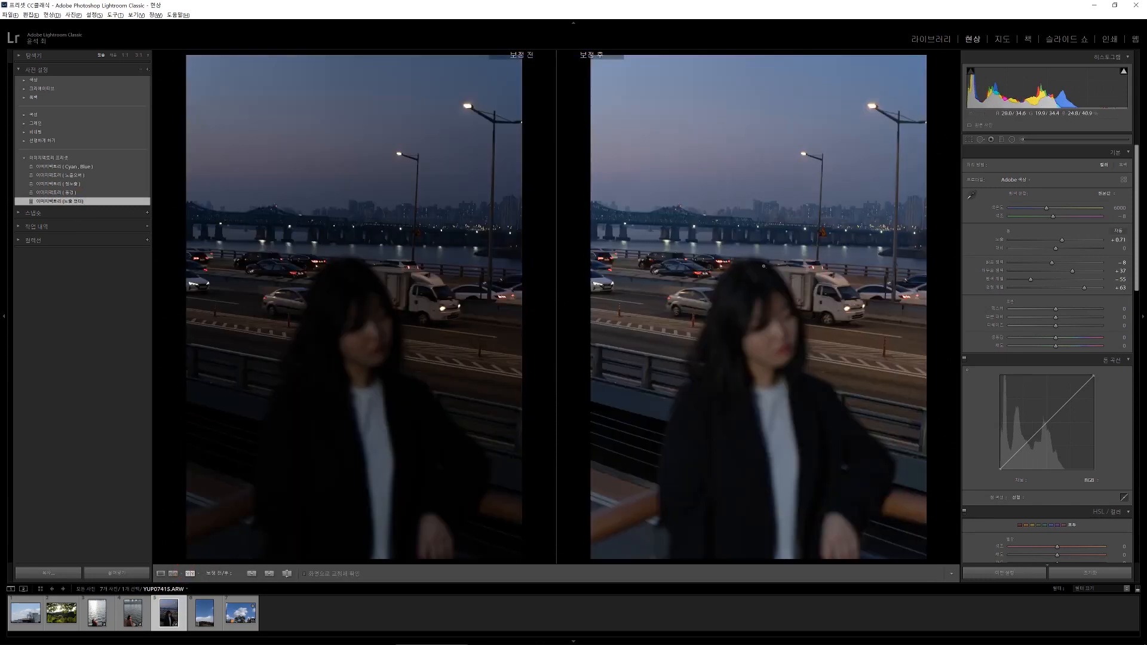
{"action": "scroll", "coordinate": [1016, 461], "scroll_direction": "down", "scroll_amount": 10}
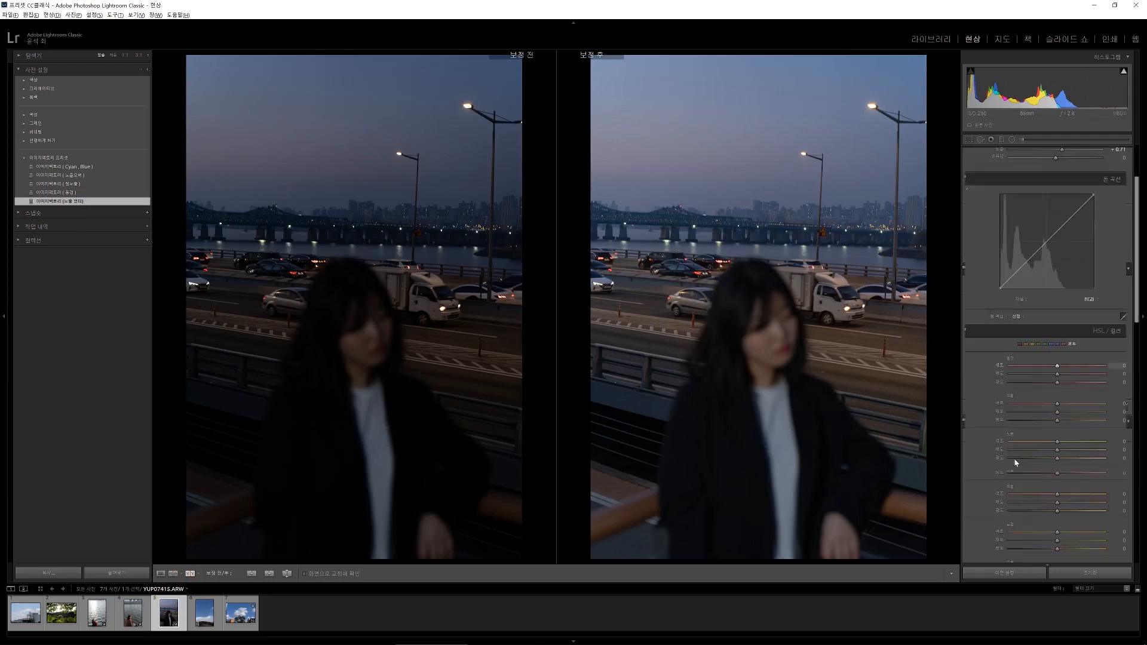
{"action": "scroll", "coordinate": [1014, 462], "scroll_direction": "up", "scroll_amount": 2}
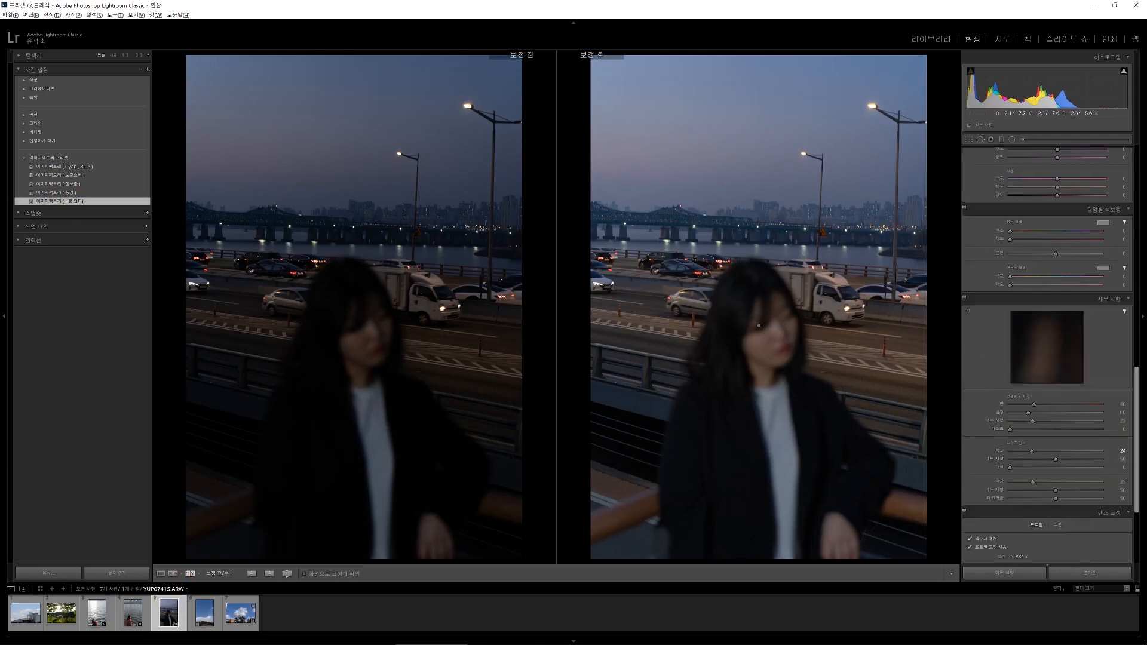
{"action": "left_click_drag", "start_coordinate": [758, 325], "coordinate": [716, 241]}
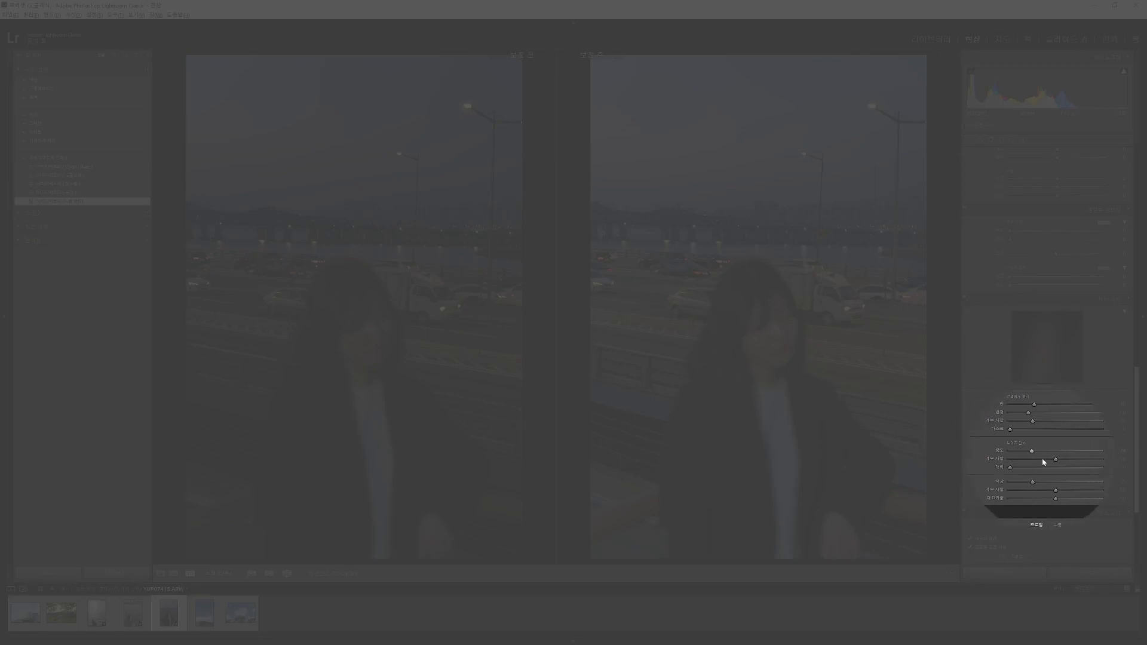
{"action": "scroll", "coordinate": [1035, 462], "scroll_direction": "up", "scroll_amount": 10}
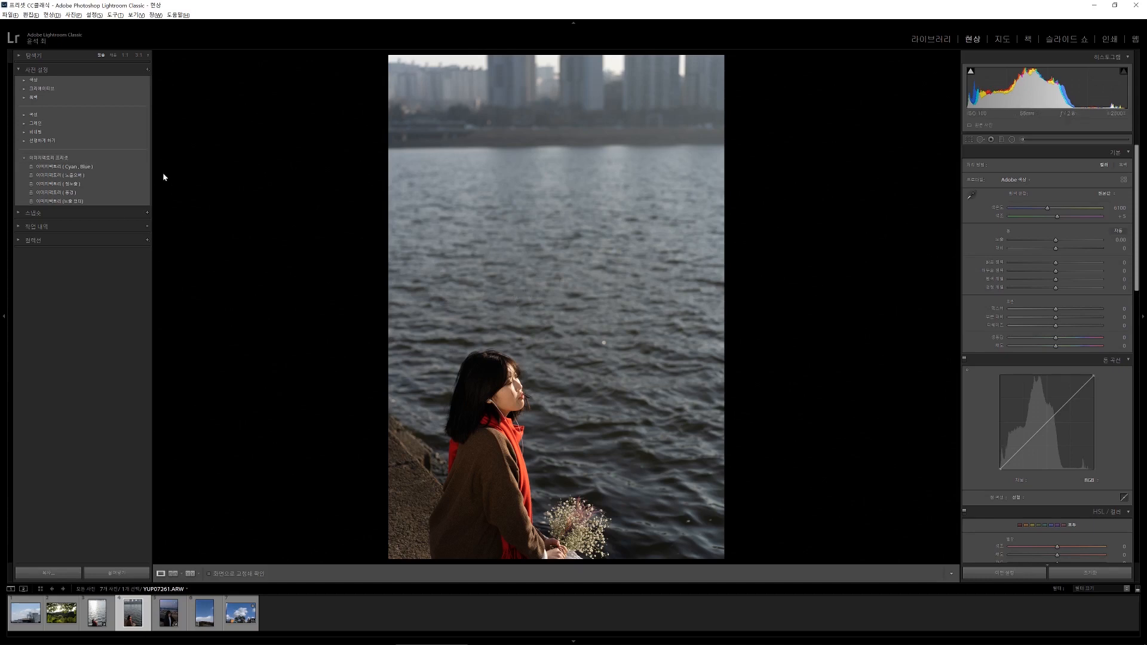
Apply the 이미지팩토리 (Cyan , Blue) preset to the riverside portrait and show it beside the original.
{"action": "left_click", "coordinate": [138, 166]}
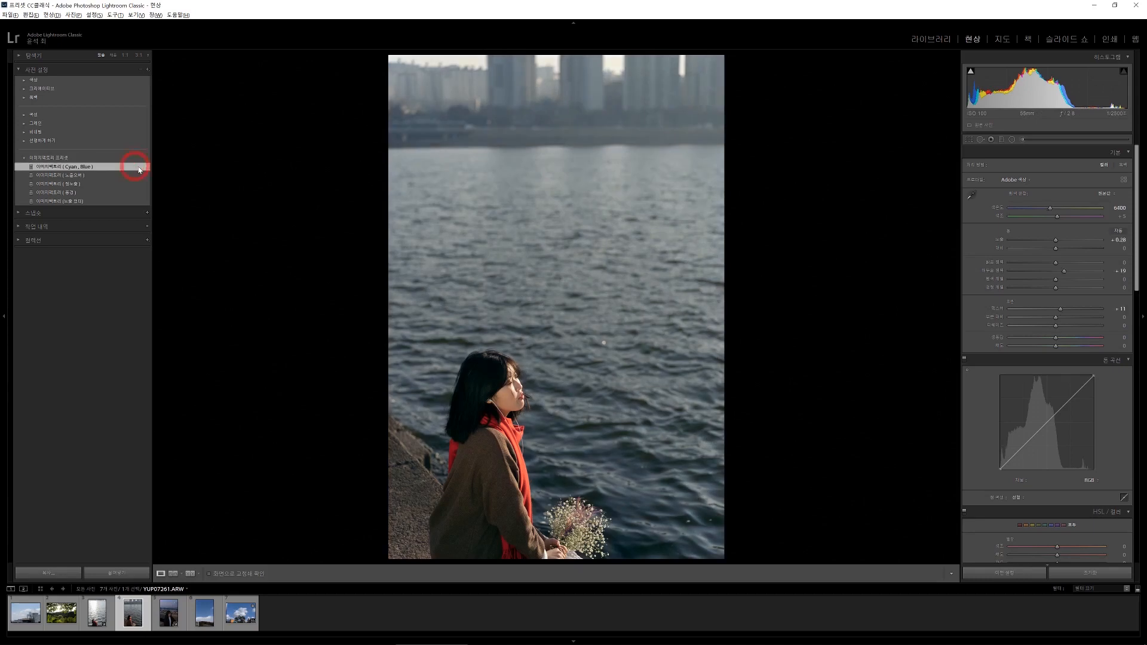
{"action": "left_click", "coordinate": [190, 573]}
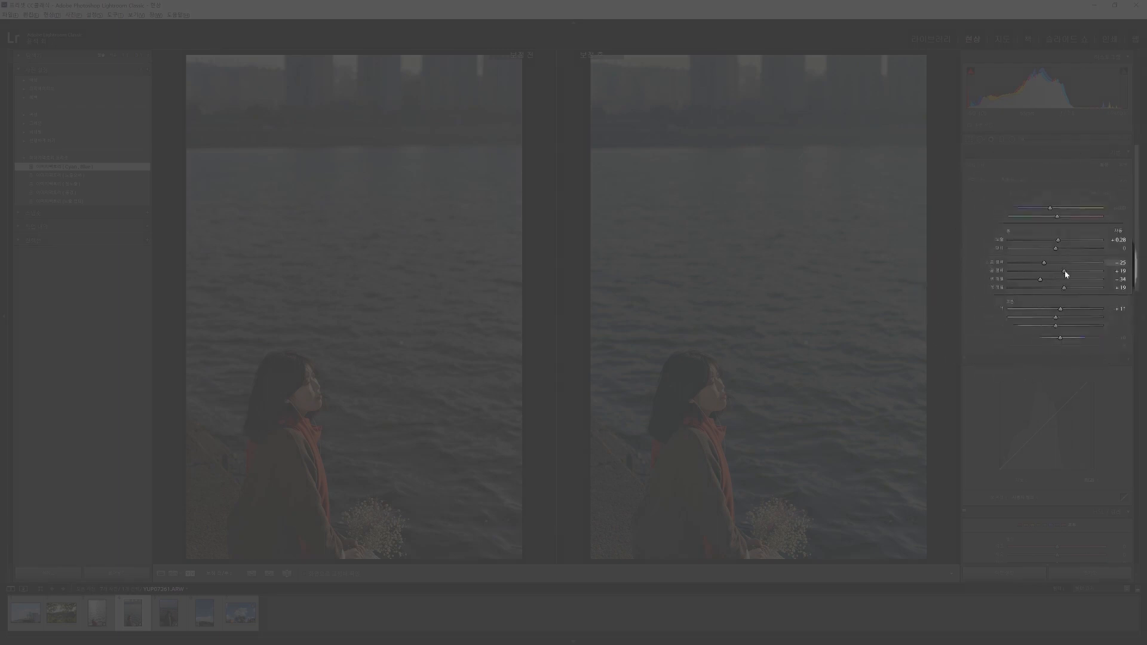
Examine the Cyan , Blue preset's basic adjustments, individual tone curve channels, split toning and detail settings.
{"action": "scroll", "coordinate": [1046, 309], "scroll_direction": "down", "scroll_amount": 3}
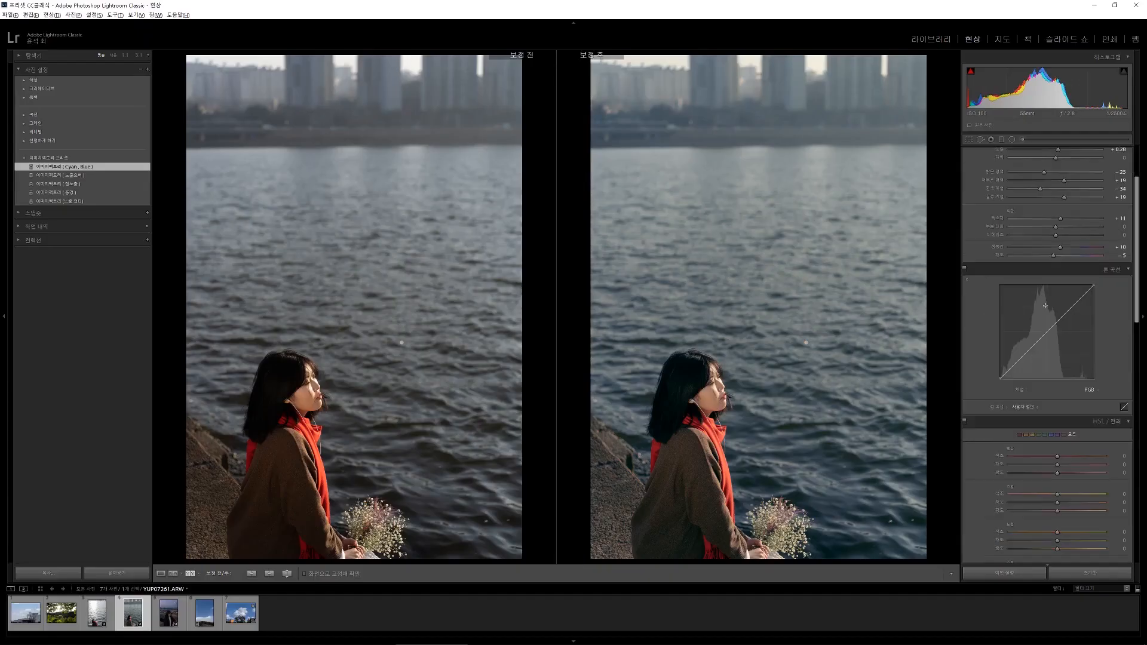
{"action": "left_click", "coordinate": [1090, 390]}
{"action": "left_click", "coordinate": [1089, 410]}
{"action": "left_click", "coordinate": [1089, 390]}
{"action": "left_click", "coordinate": [1076, 428]}
{"action": "scroll", "coordinate": [1109, 350], "scroll_direction": "down", "scroll_amount": 10}
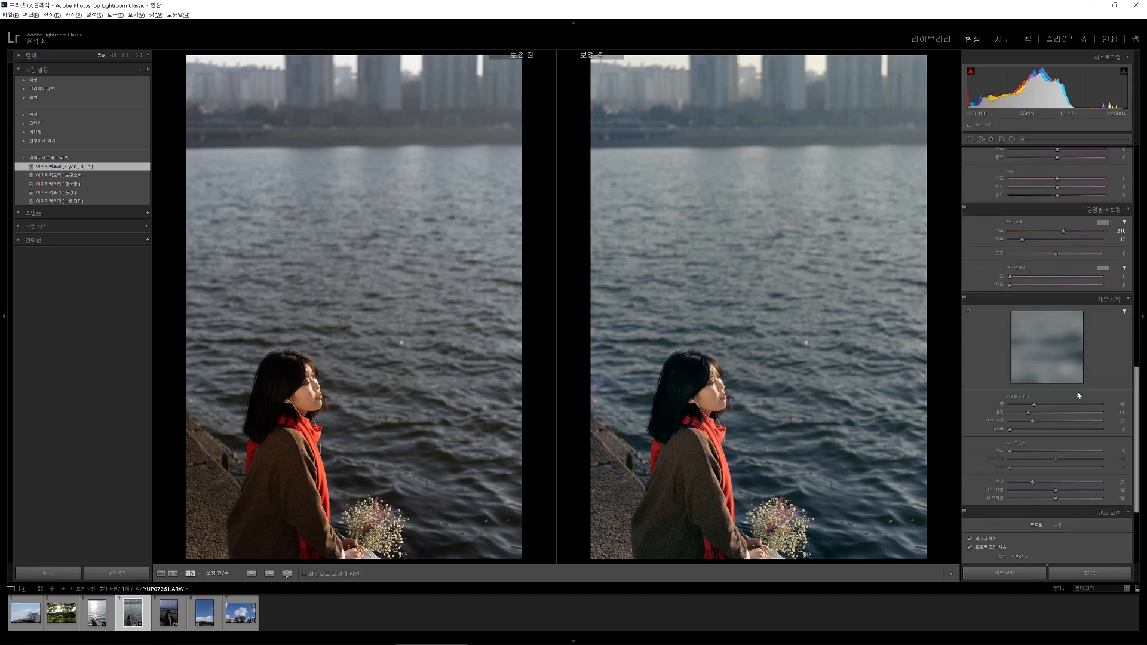
{"action": "scroll", "coordinate": [1079, 394], "scroll_direction": "up", "scroll_amount": 8}
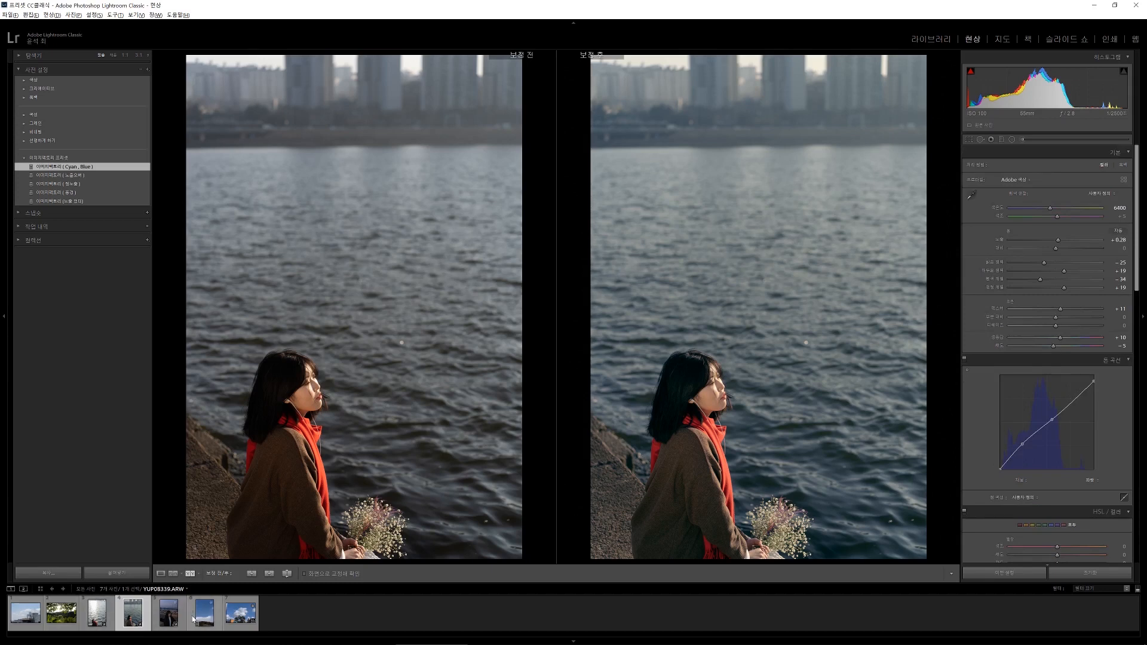
Apply the 이미지팩토리 (풍경) preset to the photo of clouds over pine trees and compare cloud detail before and after.
{"action": "left_click", "coordinate": [249, 618]}
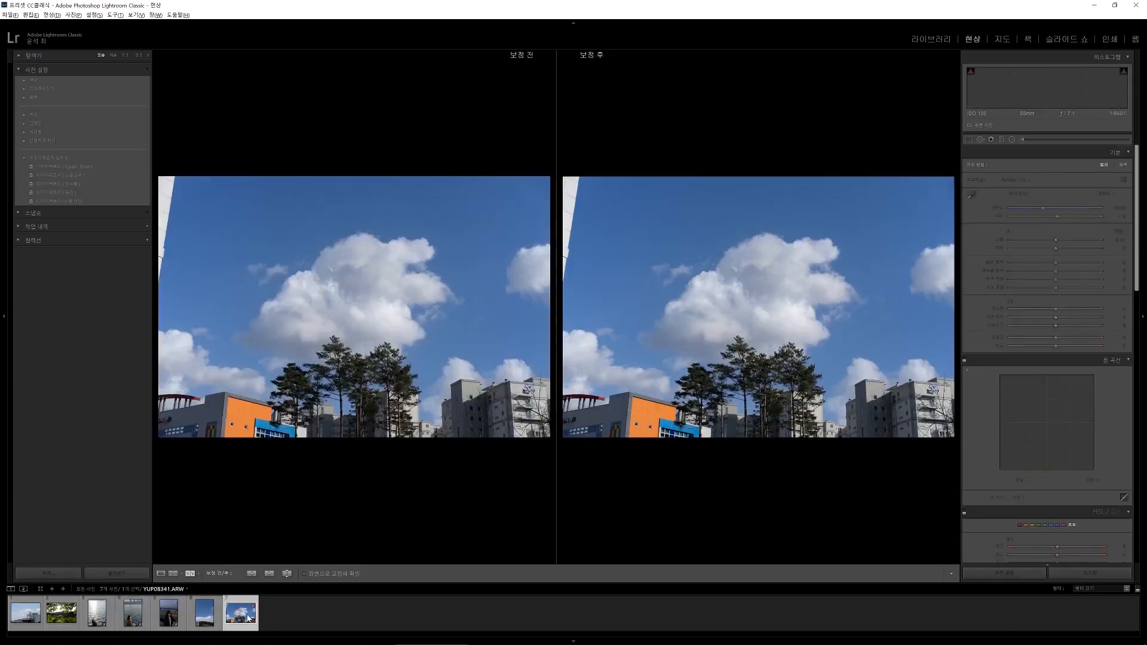
{"action": "left_click", "coordinate": [160, 573]}
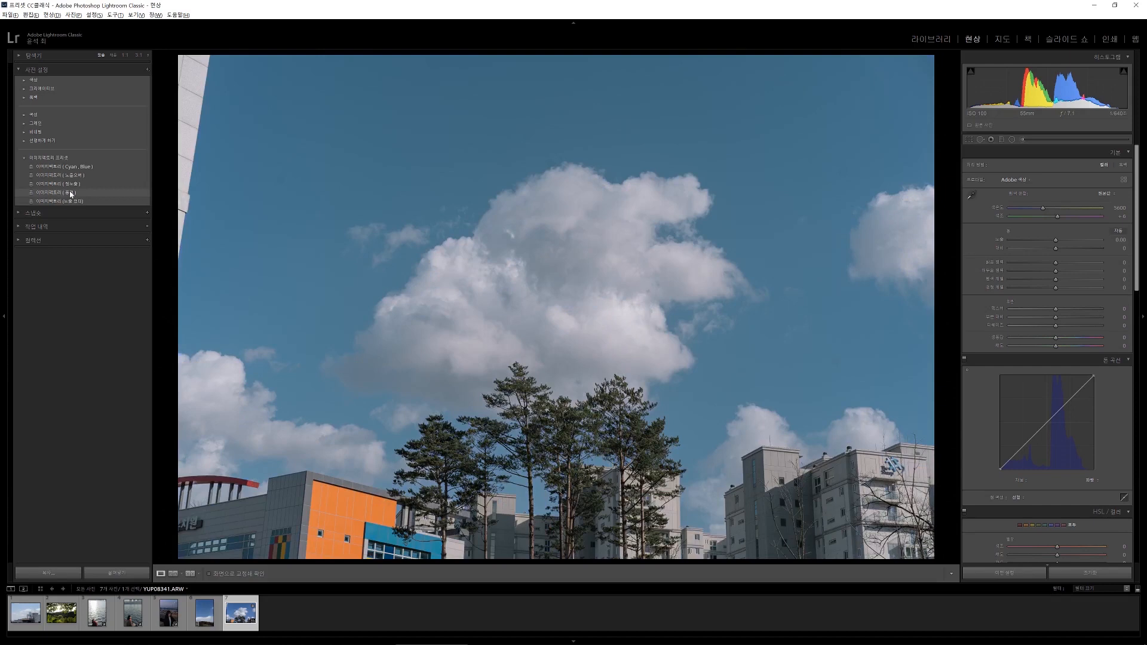
{"action": "left_click", "coordinate": [67, 194]}
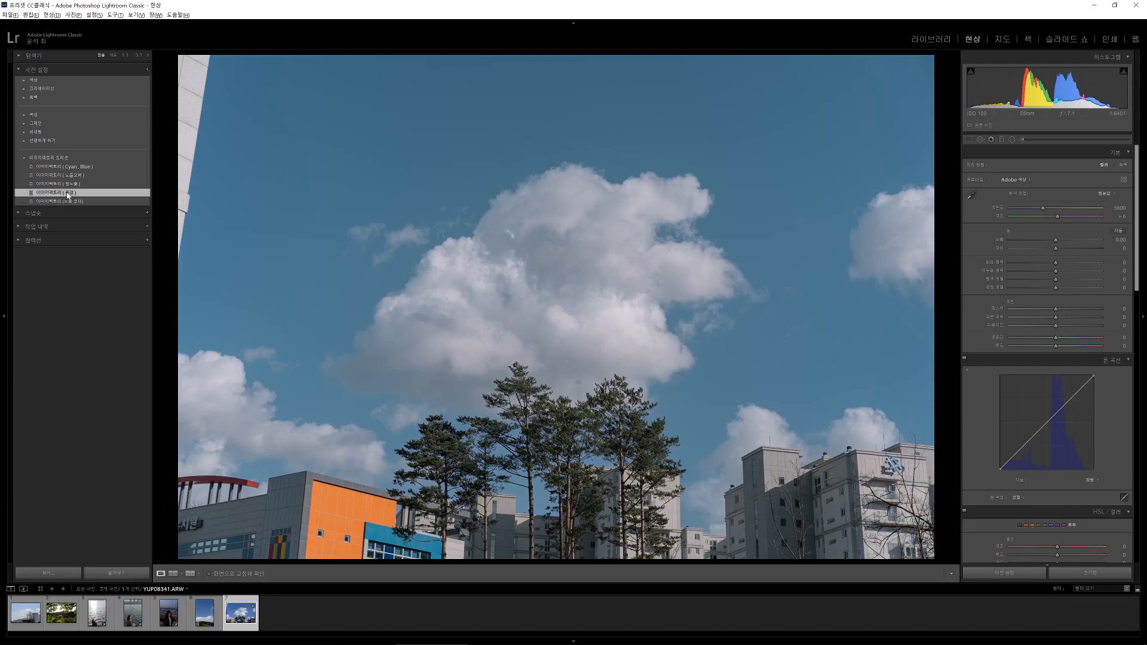
{"action": "left_click", "coordinate": [190, 573]}
{"action": "left_click", "coordinate": [709, 305]}
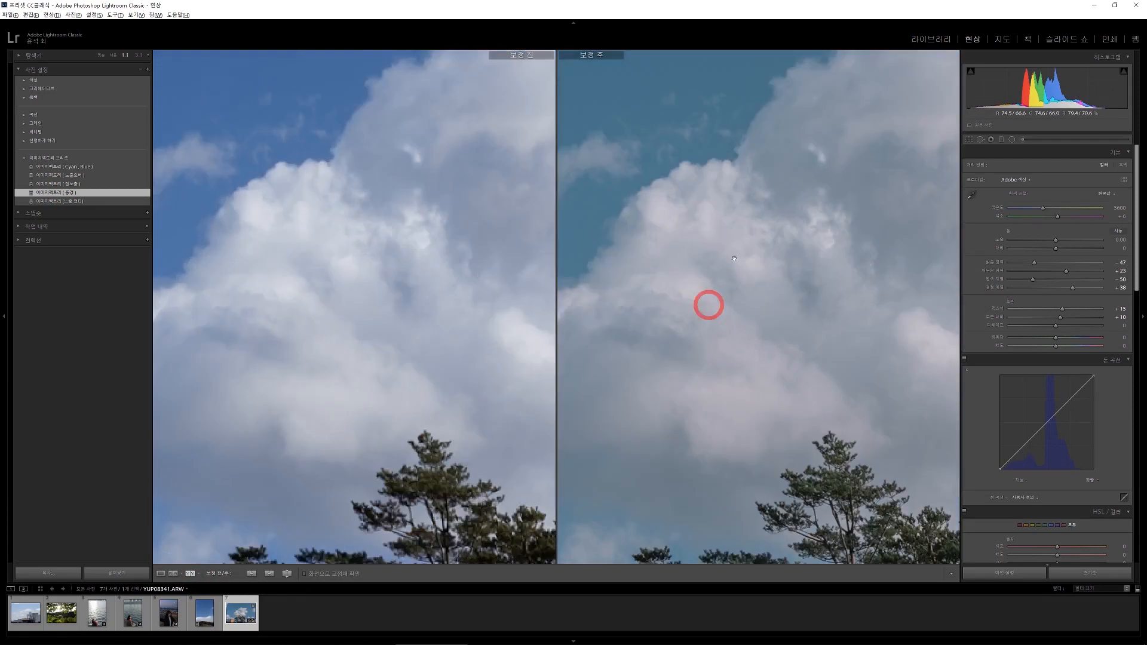
{"action": "left_click", "coordinate": [793, 449]}
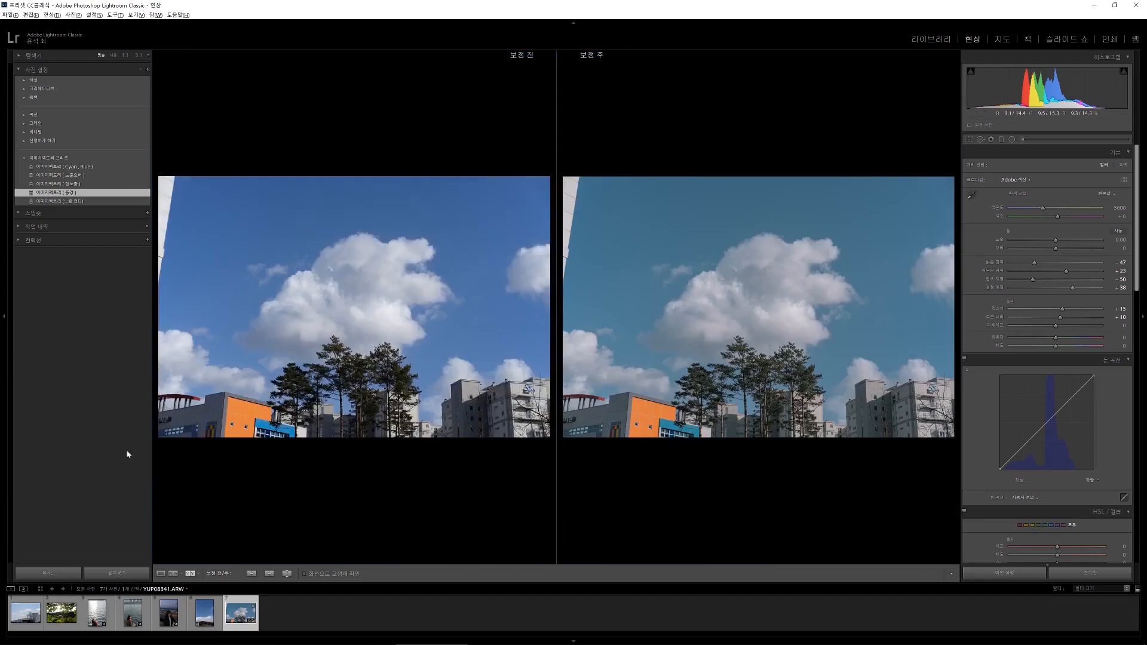
Apply the 이미지팩토리 (Cyan , Blue) preset to the vertical photo of sky over the wooded hill and compare before and after.
{"action": "left_click", "coordinate": [161, 574]}
{"action": "left_click", "coordinate": [204, 612]}
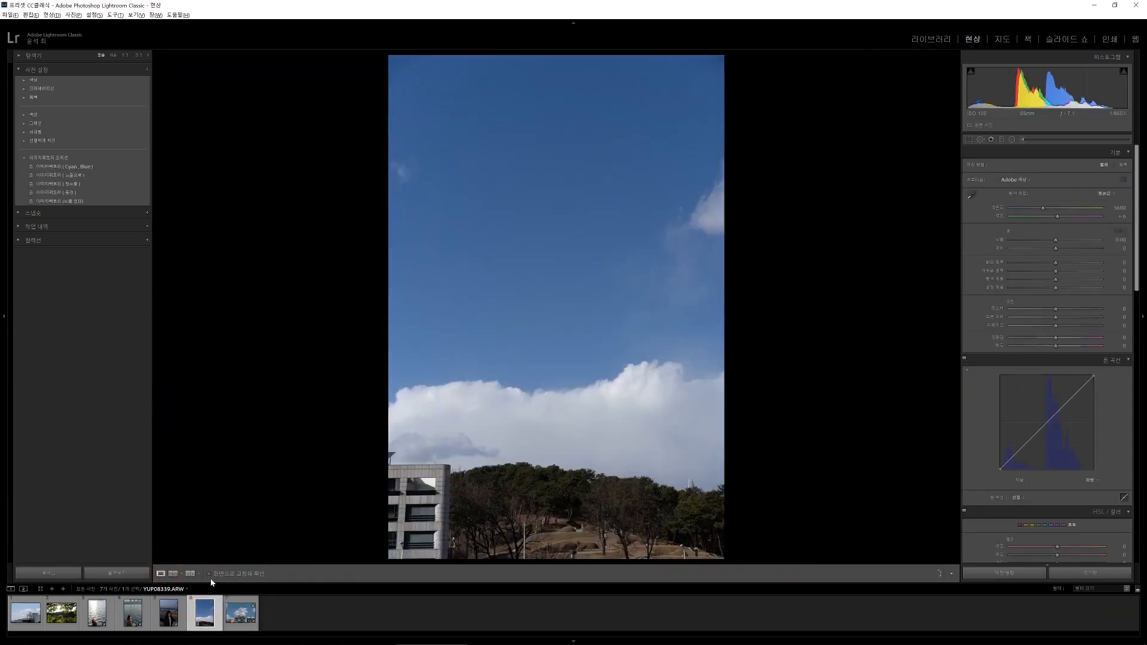
{"action": "left_click", "coordinate": [26, 166]}
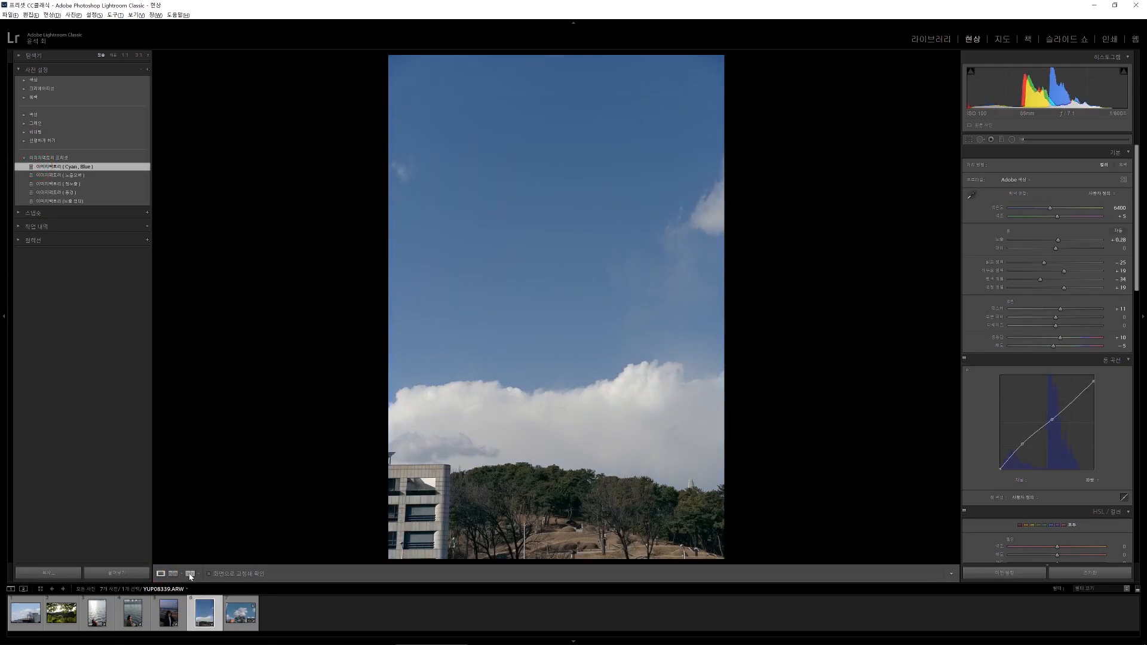
{"action": "left_click", "coordinate": [190, 573]}
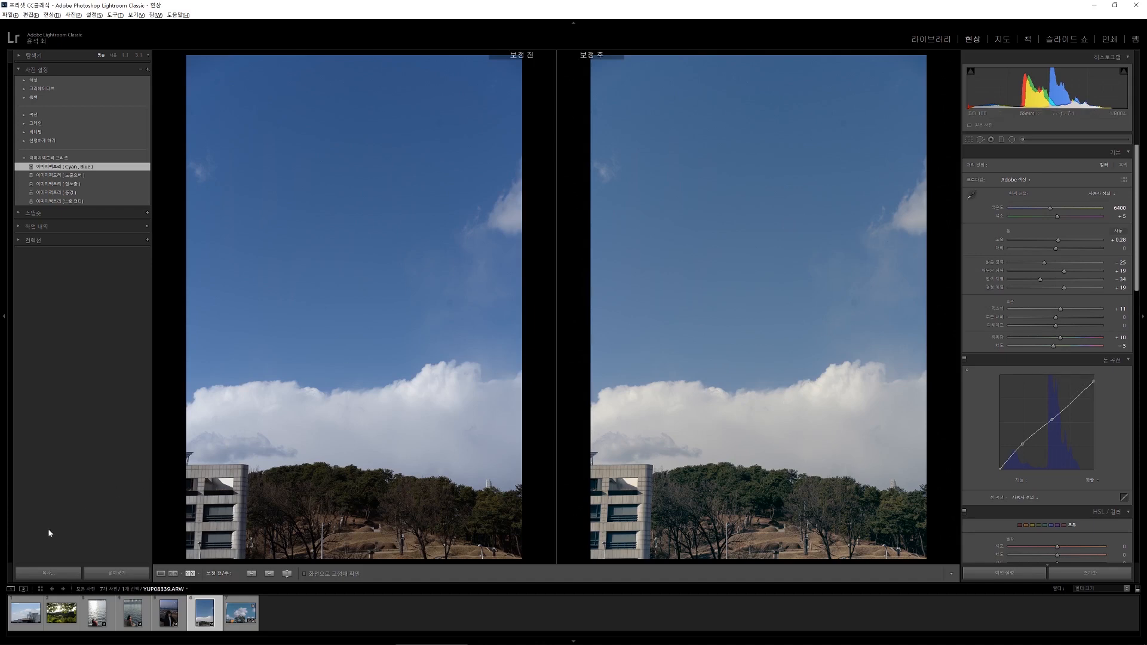
Apply the 이미지팩토리 (풍경) preset to the city skyline photo and show it beside the original.
{"action": "left_click", "coordinate": [26, 613]}
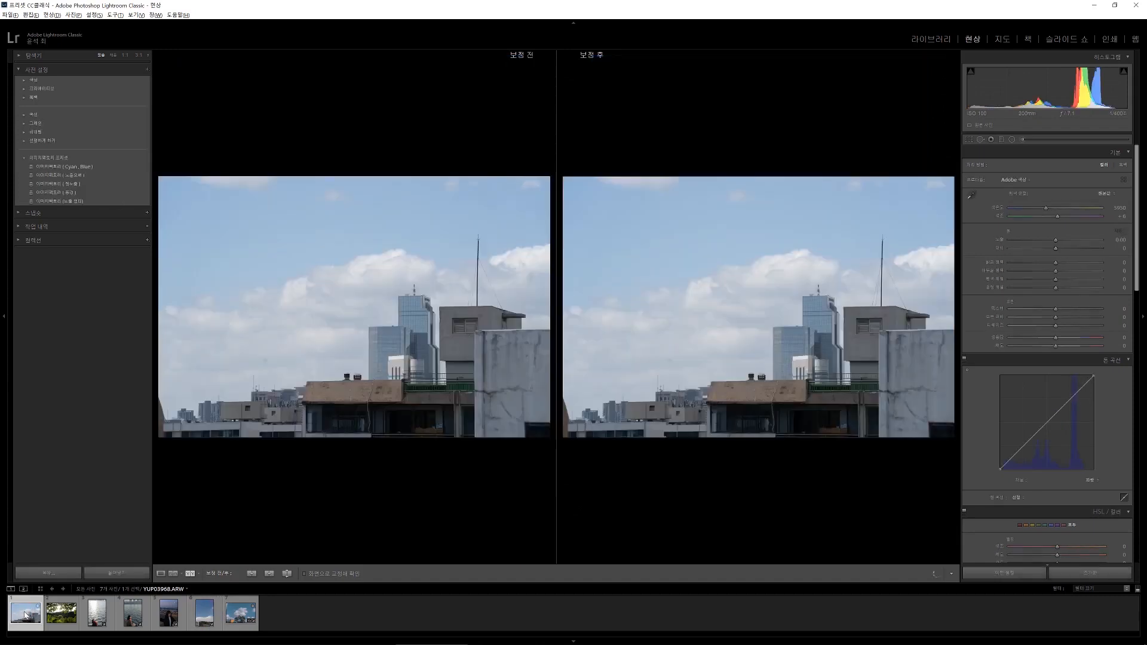
{"action": "left_click", "coordinate": [161, 573]}
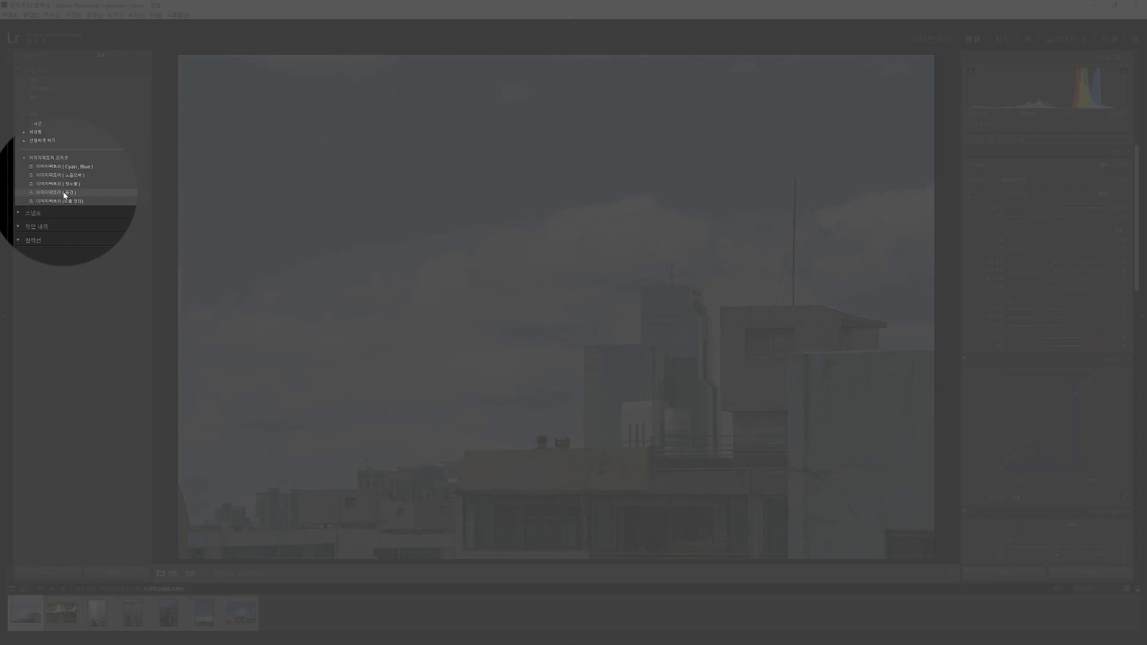
{"action": "left_click", "coordinate": [64, 193]}
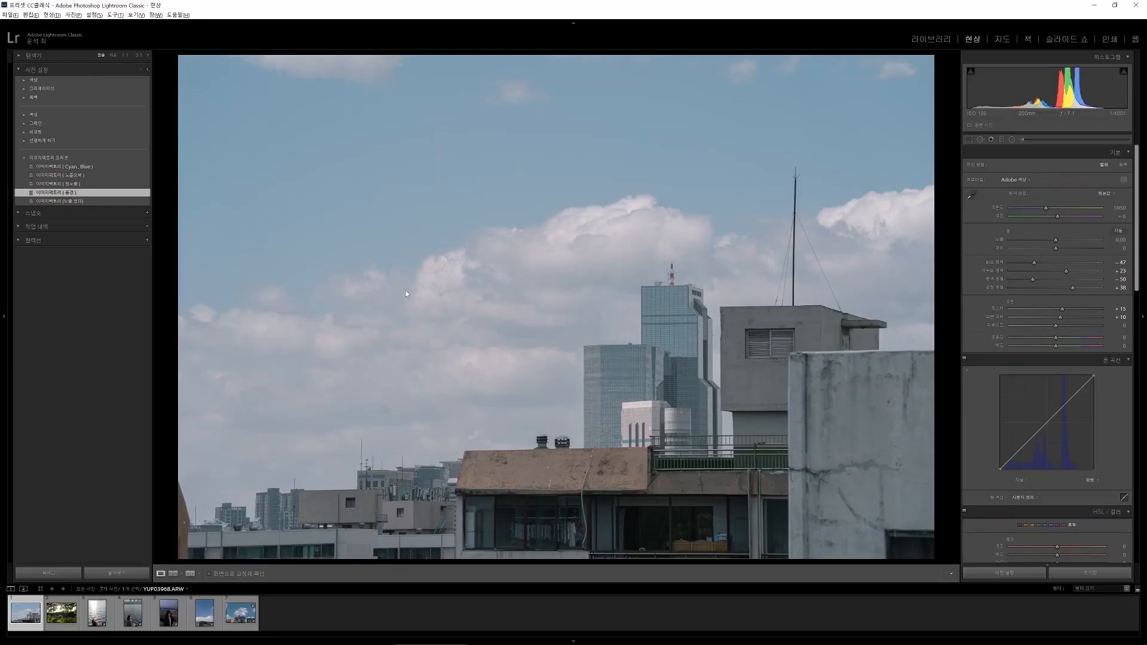
{"action": "left_click", "coordinate": [190, 574]}
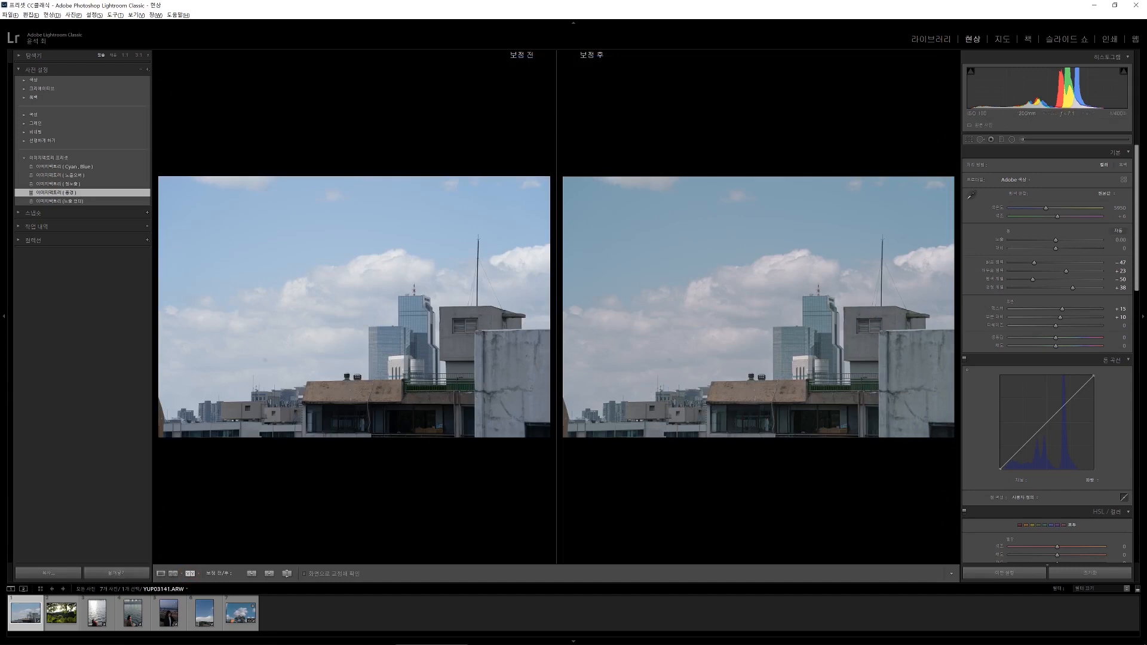
Show the backlit trees photo alone and apply the 이미지팩토리 (풍경) preset to it.
{"action": "left_click", "coordinate": [71, 606]}
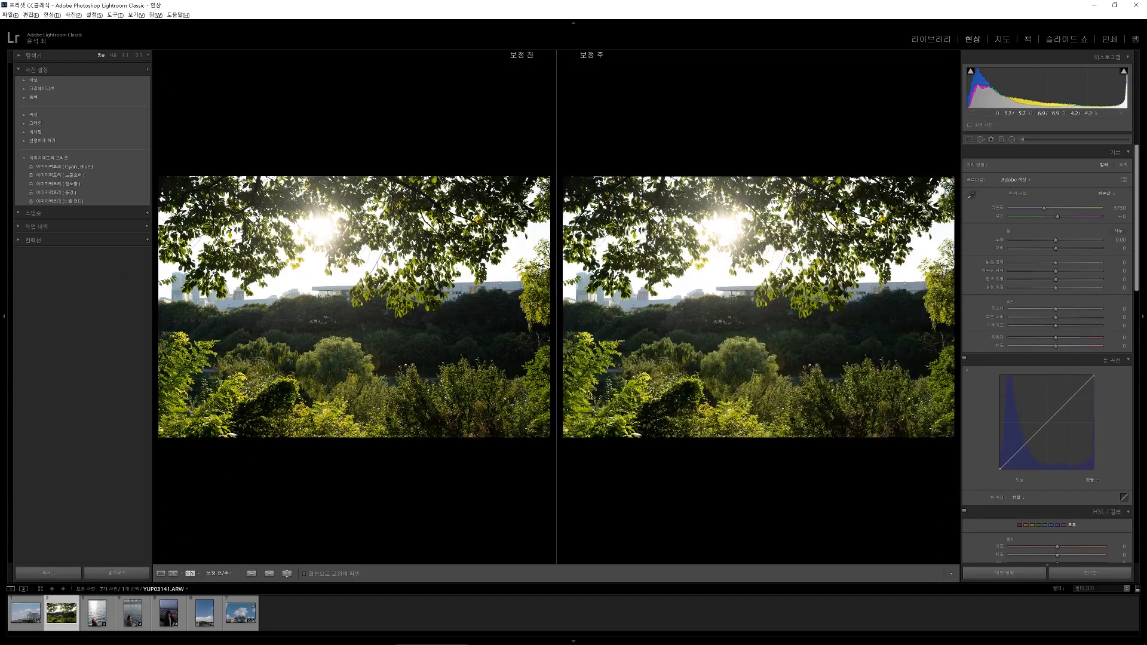
{"action": "left_click", "coordinate": [161, 573]}
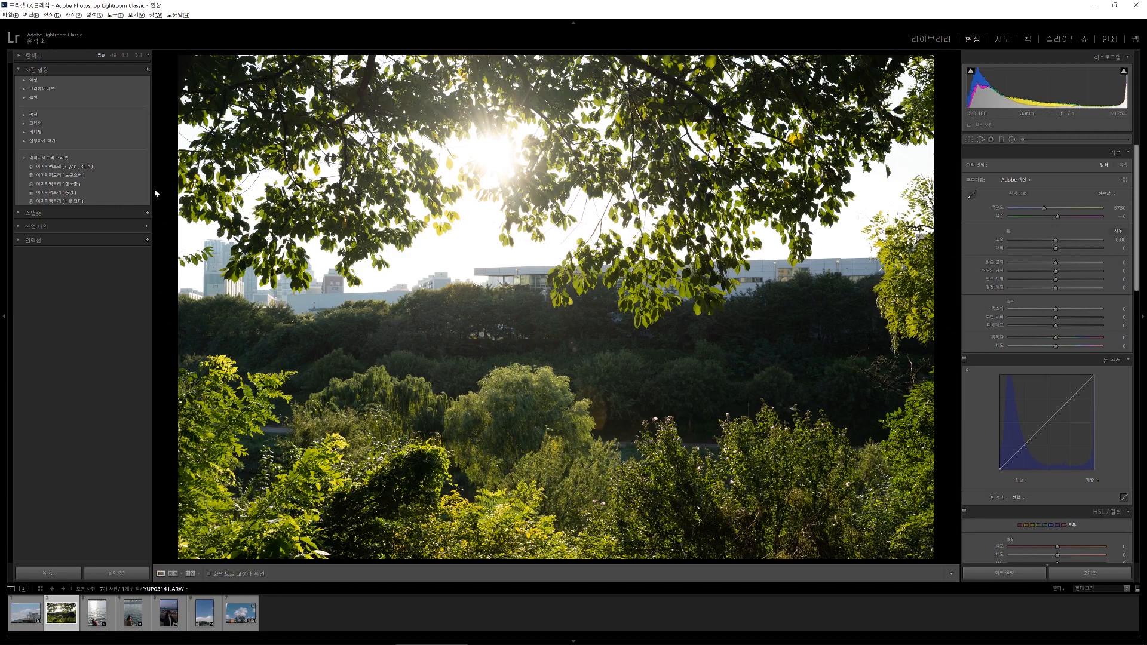
{"action": "left_click", "coordinate": [89, 192]}
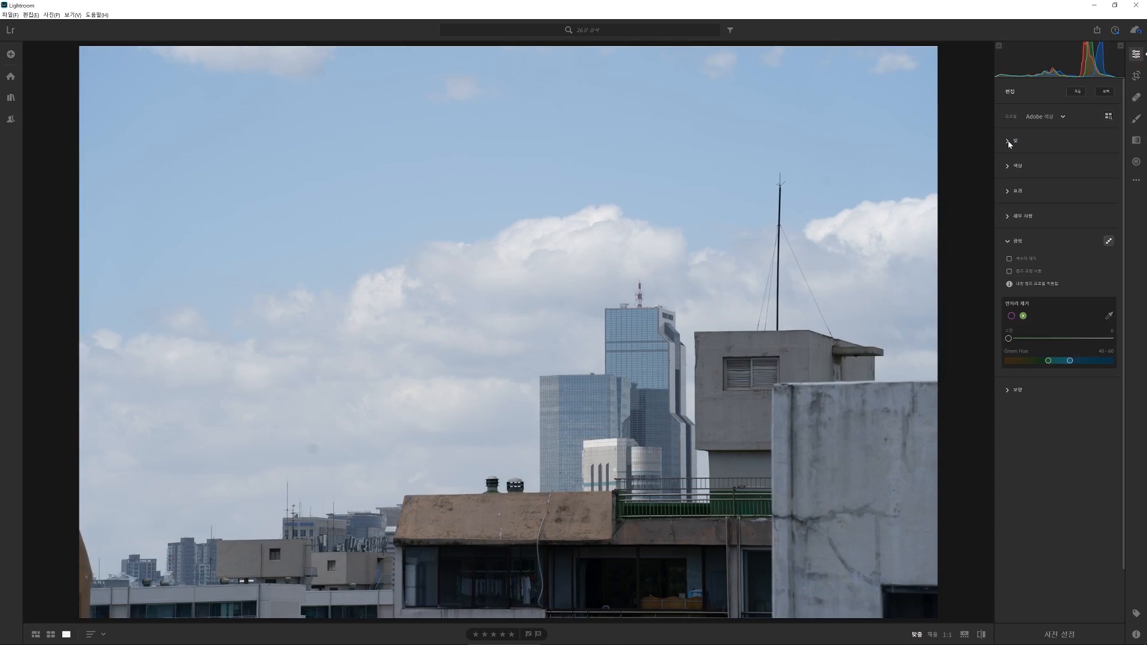
In Lightroom, slightly lower the skyline photo's exposure, reduce its highlights and whites, and raise its shadows.
{"action": "left_click", "coordinate": [1007, 242]}
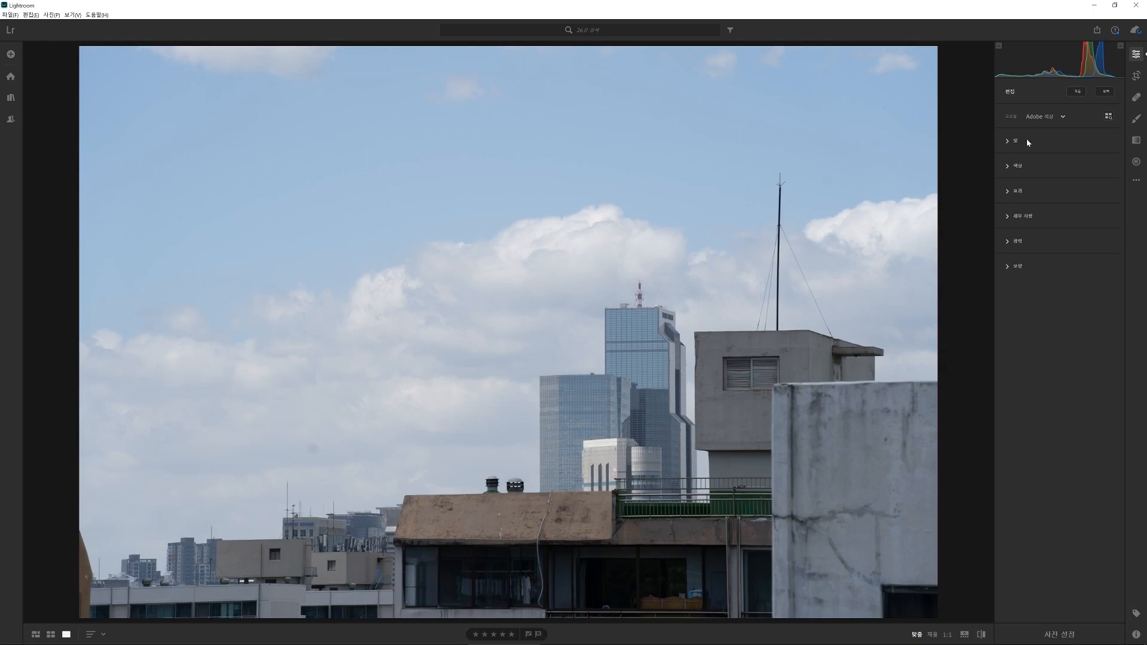
{"action": "left_click", "coordinate": [1009, 142]}
{"action": "left_click_drag", "start_coordinate": [1059, 167], "coordinate": [1054, 166]}
{"action": "left_click_drag", "start_coordinate": [1068, 209], "coordinate": [1033, 249]}
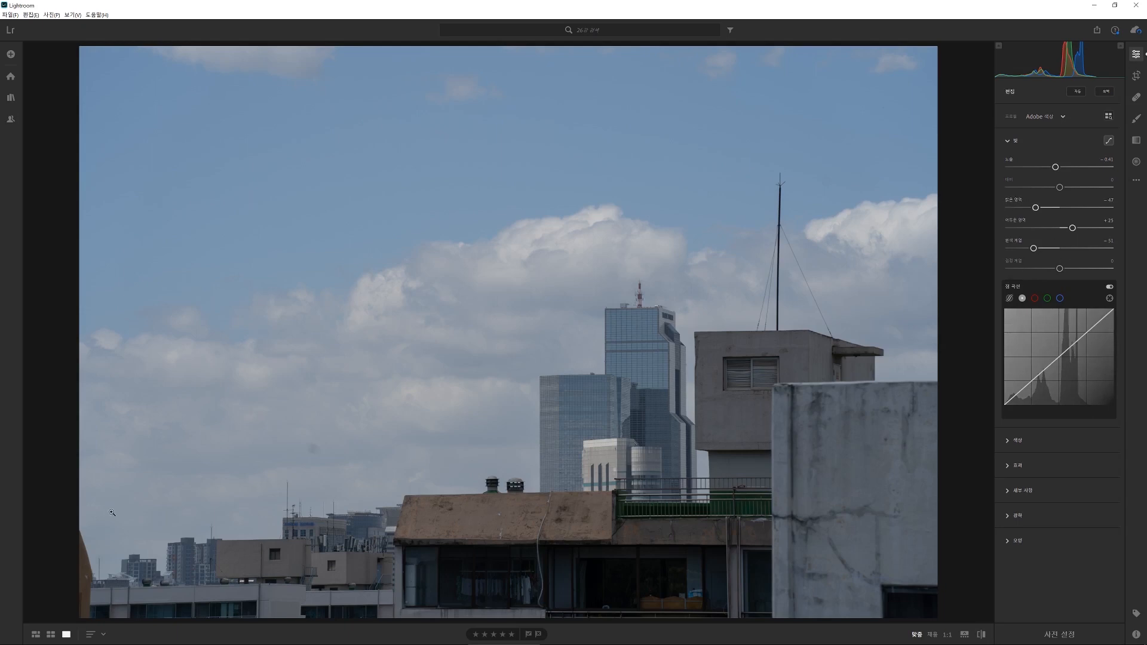
Copy the skyline photo's edit settings and paste them onto the other six photos in the album.
{"action": "left_click", "coordinate": [35, 633]}
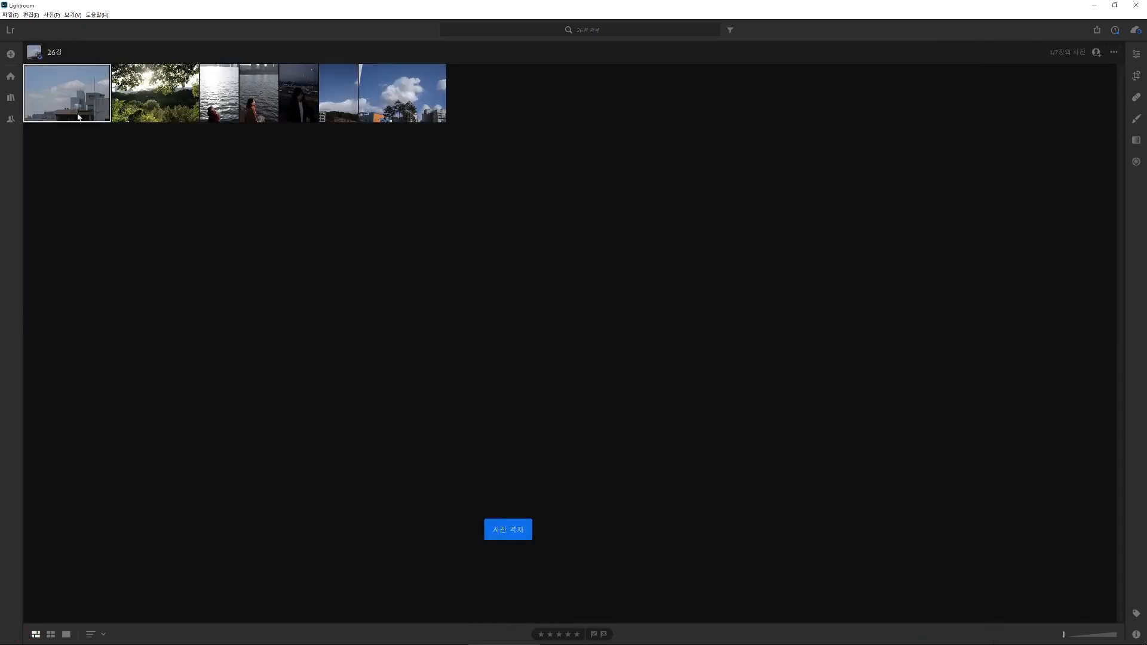
{"action": "key", "text": "ctrl+c"}
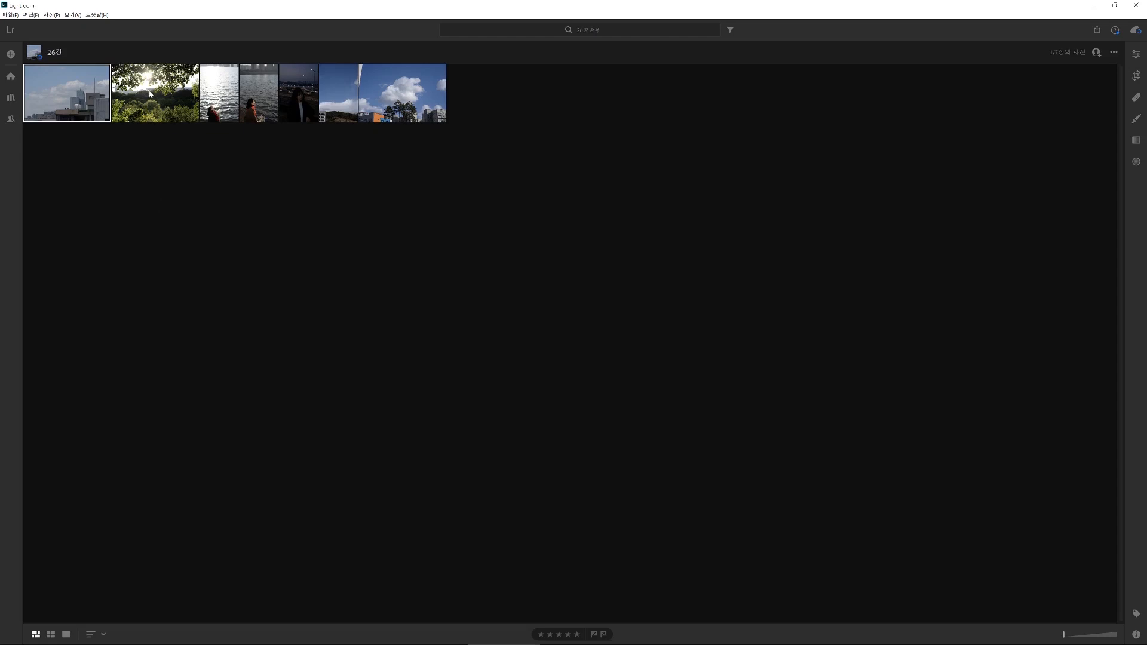
{"action": "left_click", "coordinate": [156, 90]}
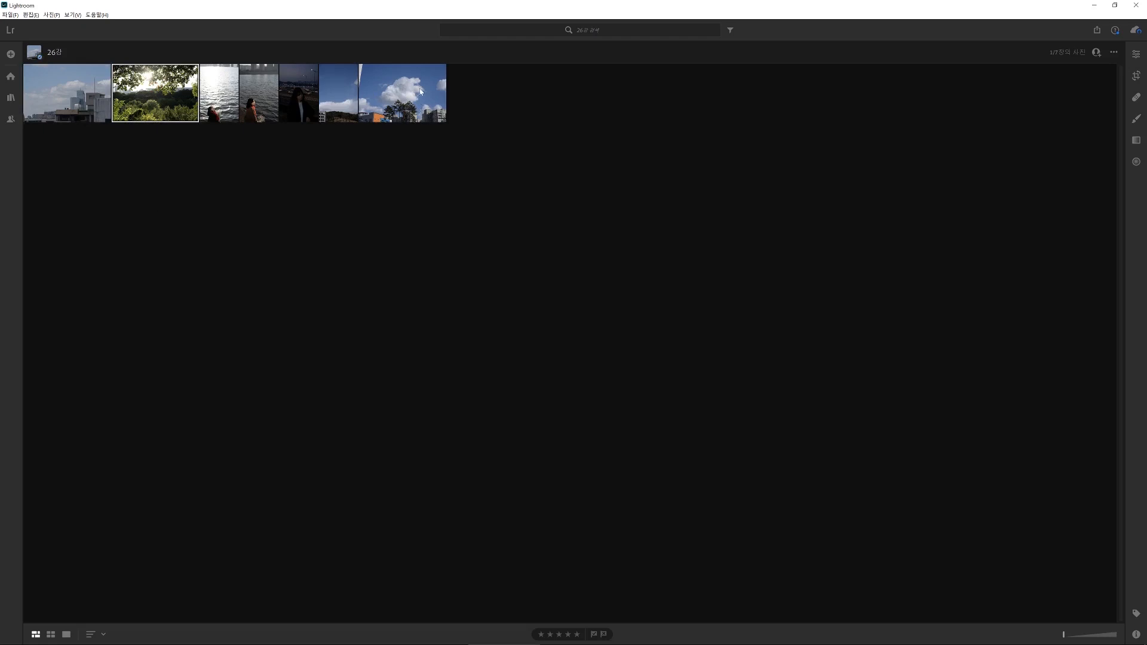
{"action": "left_click", "coordinate": [421, 90], "text": "shift"}
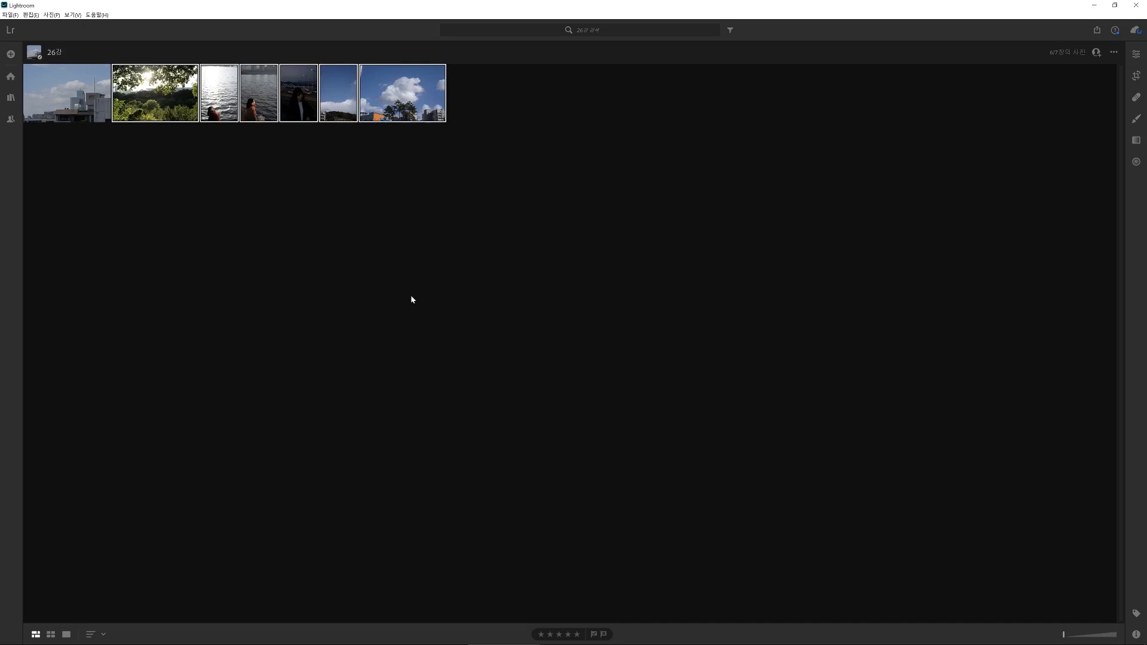
{"action": "key", "text": "ctrl+v"}
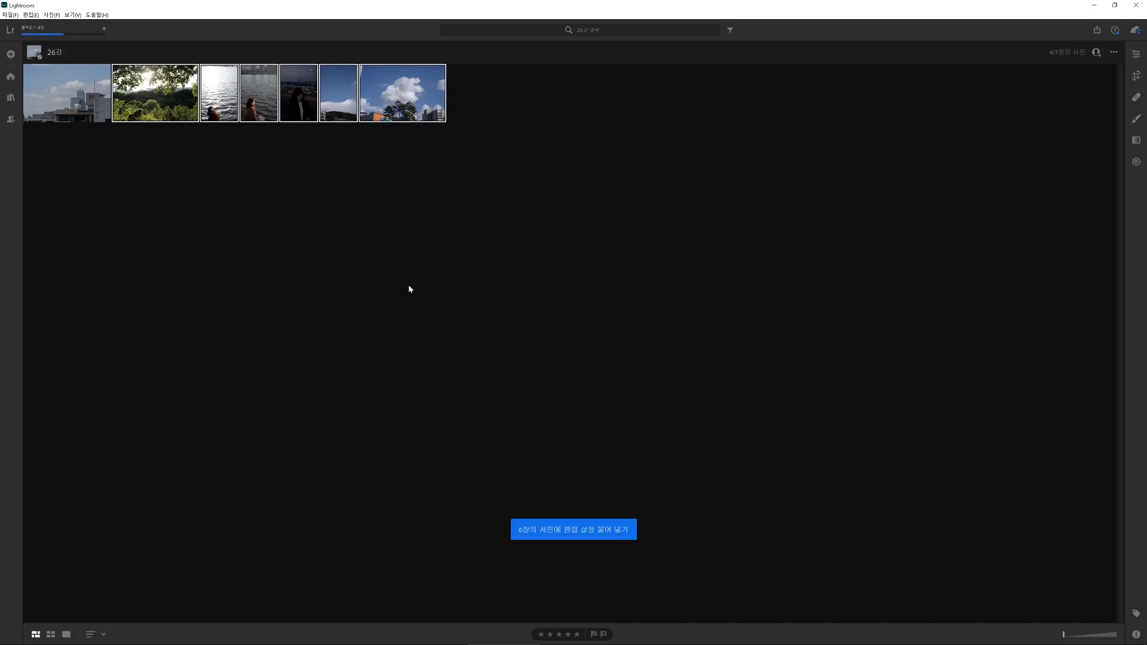
{"action": "left_click", "coordinate": [409, 285]}
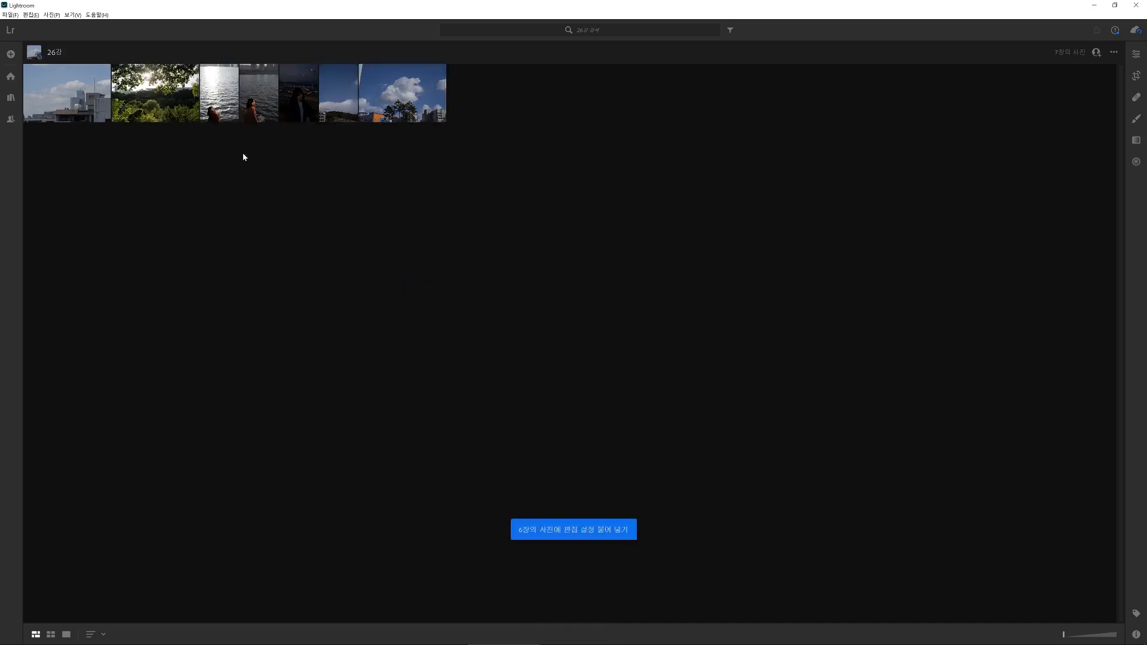
Review the pasted edits on the clouds photo and check the source adjustments on the skyline photo.
{"action": "double_click", "coordinate": [417, 85]}
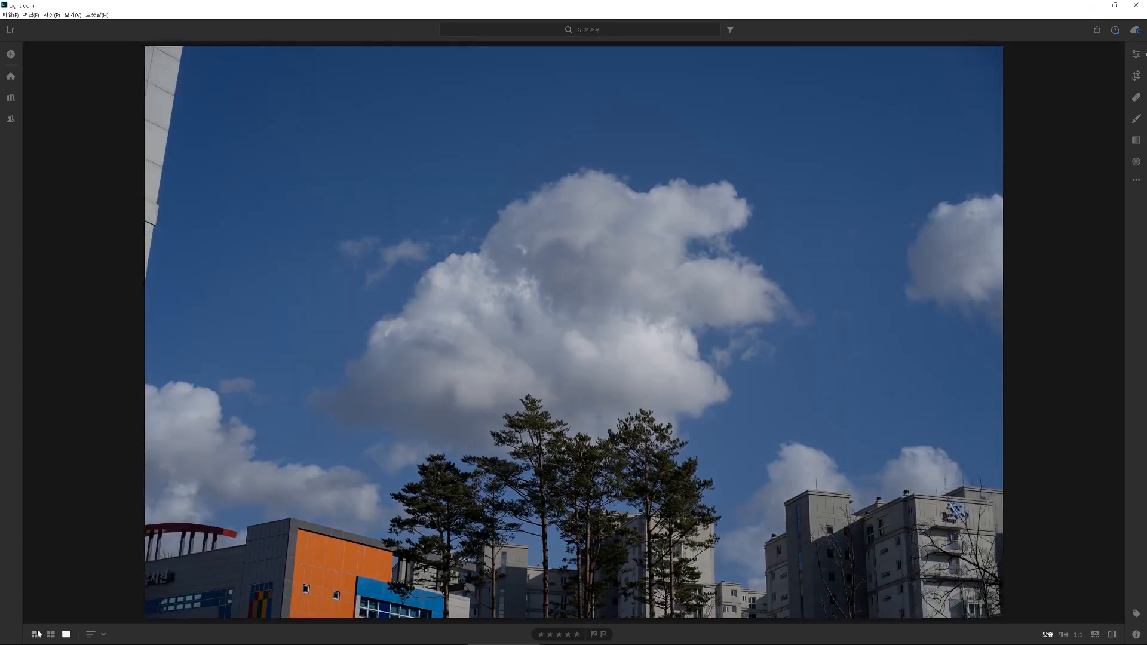
{"action": "left_click", "coordinate": [51, 634]}
{"action": "double_click", "coordinate": [401, 96]}
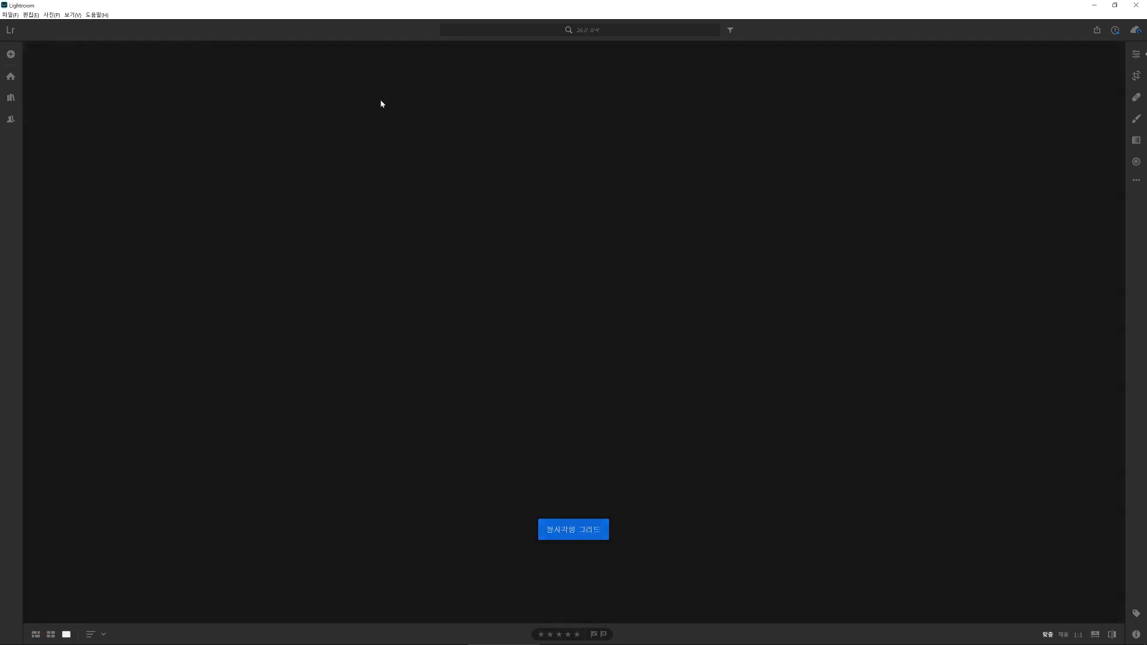
{"action": "left_click", "coordinate": [36, 634]}
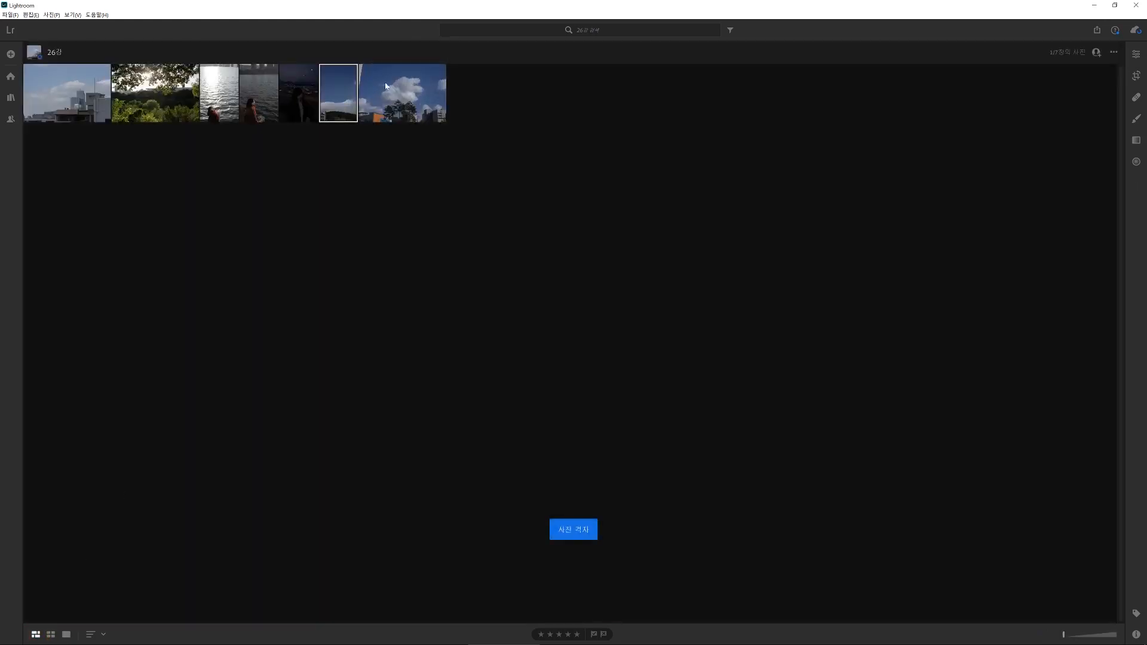
{"action": "double_click", "coordinate": [82, 73]}
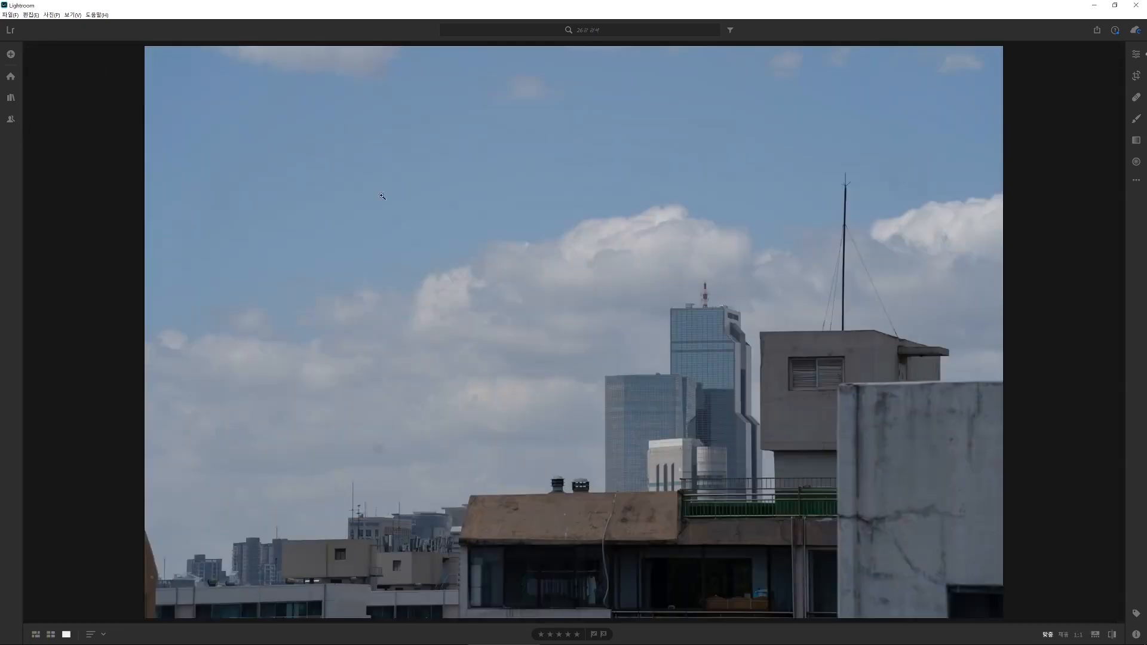
{"action": "left_click", "coordinate": [1136, 53]}
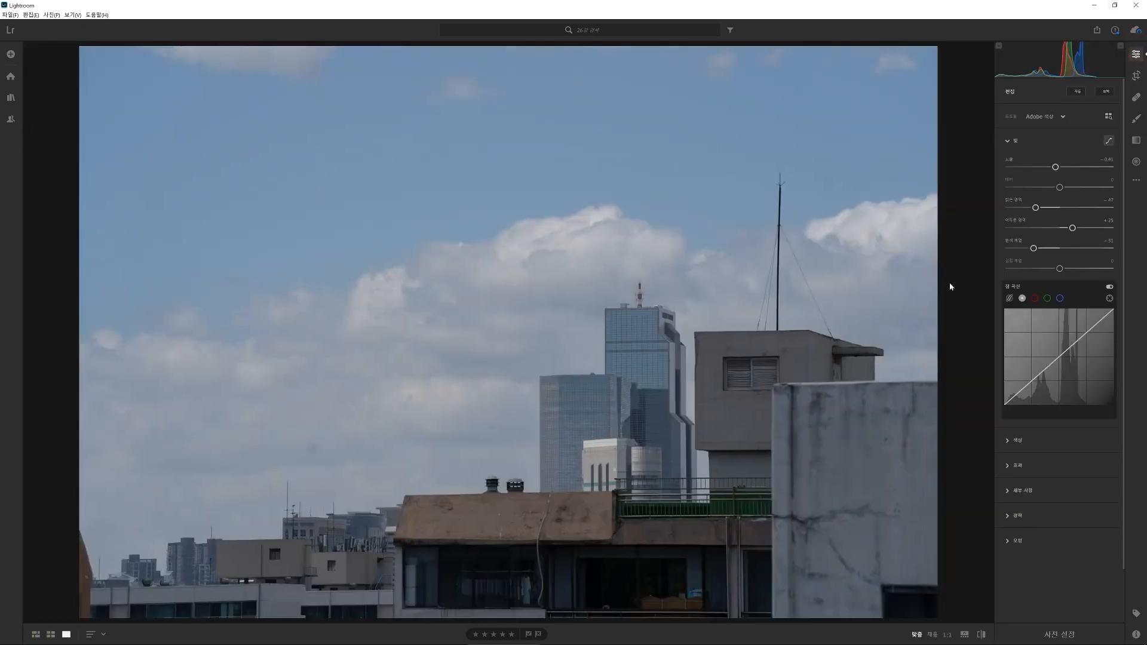
Repeat copying the skyline photo's edit settings from the photo grid and pasting them onto the six remaining photos.
{"action": "left_click", "coordinate": [36, 634]}
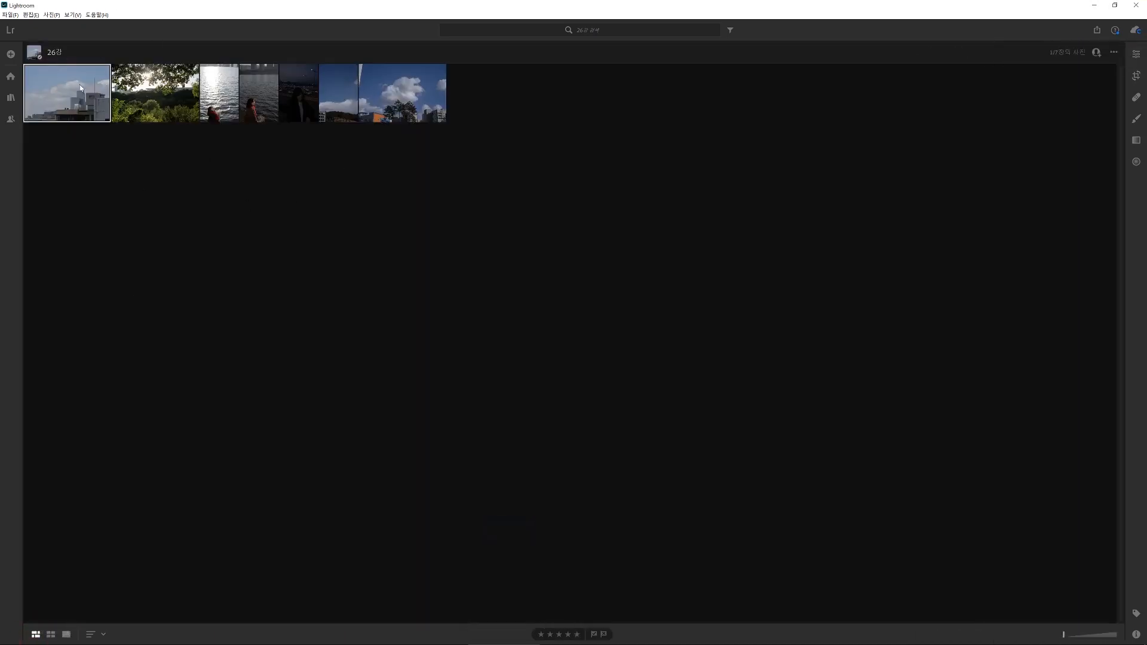
{"action": "key", "text": "ctrl+c"}
{"action": "left_click", "coordinate": [168, 104]}
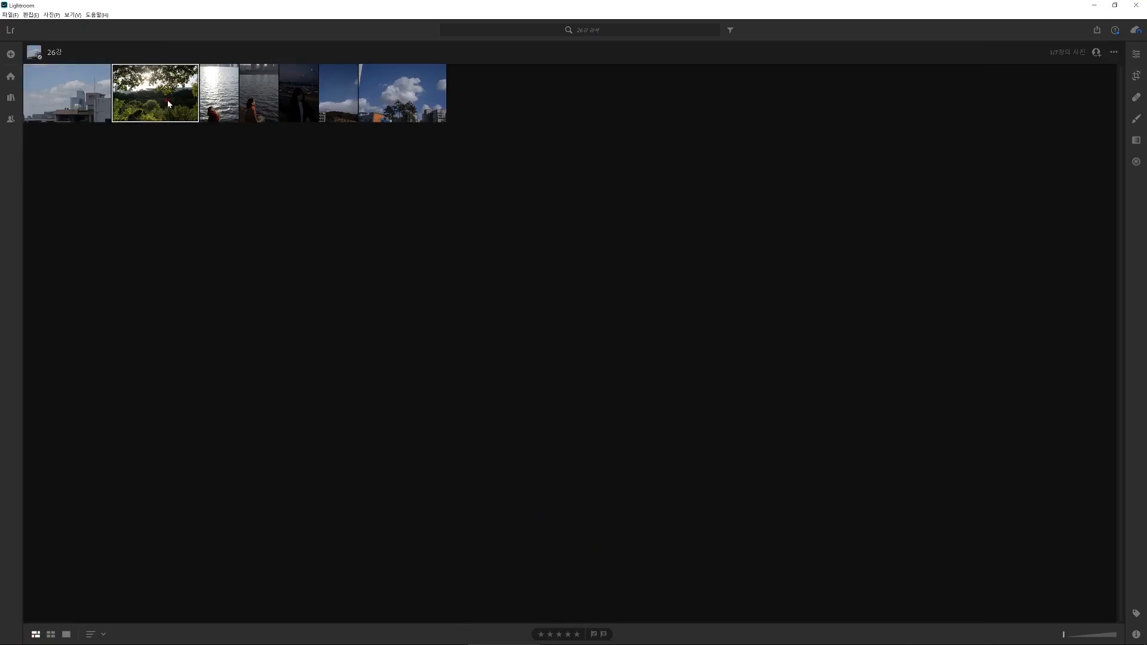
{"action": "left_click", "coordinate": [404, 101], "text": "shift"}
{"action": "key", "text": "ctrl+v"}
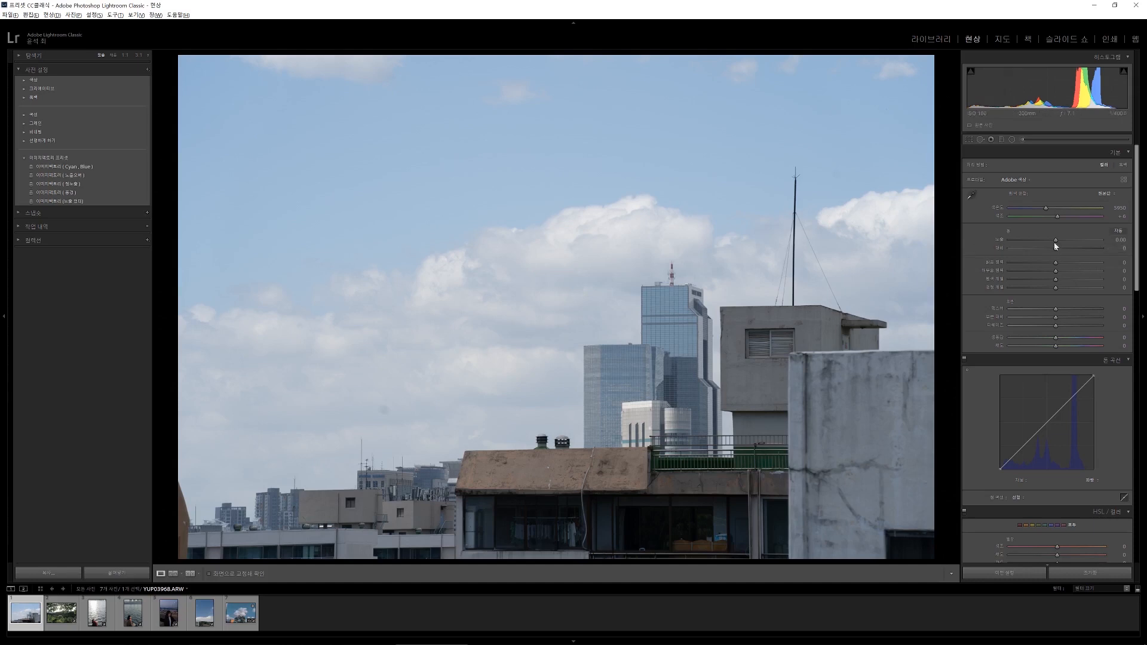
In Lightroom Classic, set the skyline photo's exposure to −0.34, lower highlights and whites, raise shadows, and set blue hue −19, saturation −19, luminance −37.
{"action": "left_click_drag", "start_coordinate": [1056, 240], "coordinate": [1039, 281]}
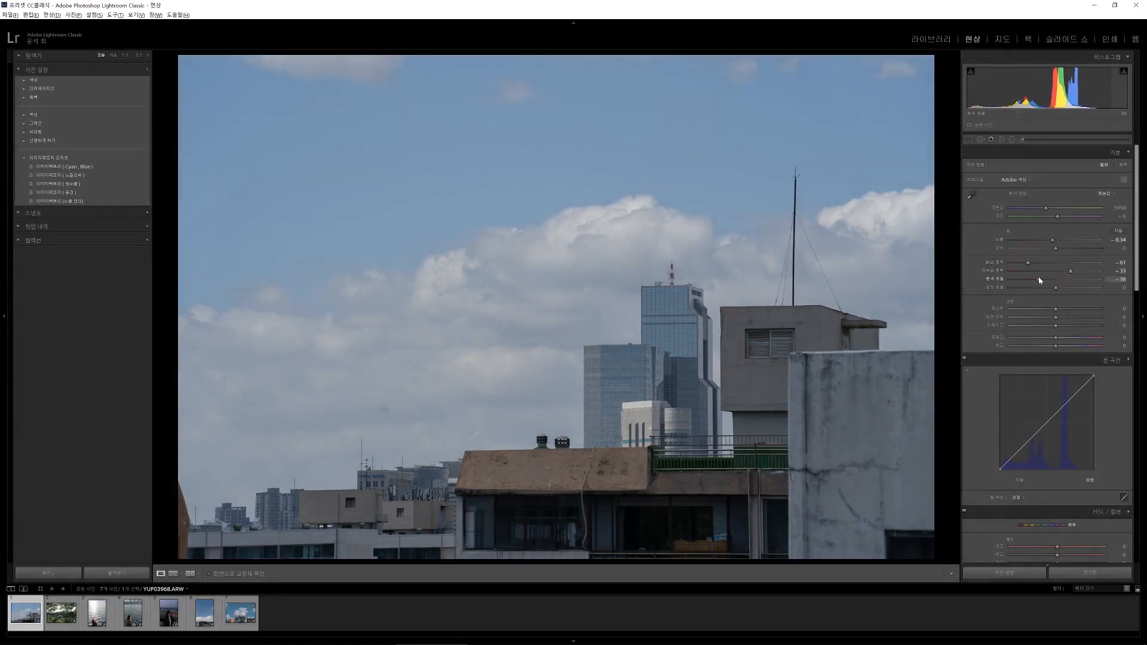
{"action": "scroll", "coordinate": [1072, 407], "scroll_direction": "down", "scroll_amount": 6}
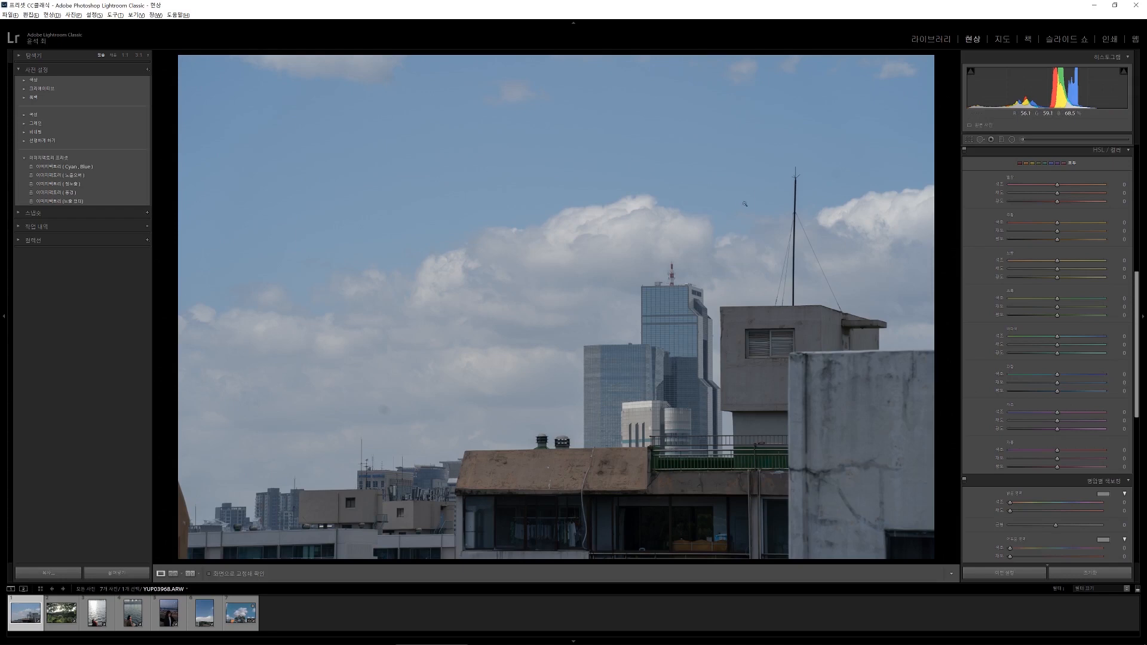
{"action": "mouse_move", "coordinate": [1056, 374]}
{"action": "left_mouse_down"}
{"action": "mouse_move", "coordinate": [1029, 377]}
{"action": "mouse_move", "coordinate": [1047, 376]}
{"action": "left_mouse_up"}
{"action": "mouse_move", "coordinate": [1058, 384]}
{"action": "left_mouse_down"}
{"action": "mouse_move", "coordinate": [1030, 392]}
{"action": "mouse_move", "coordinate": [1039, 392]}
{"action": "left_mouse_up"}
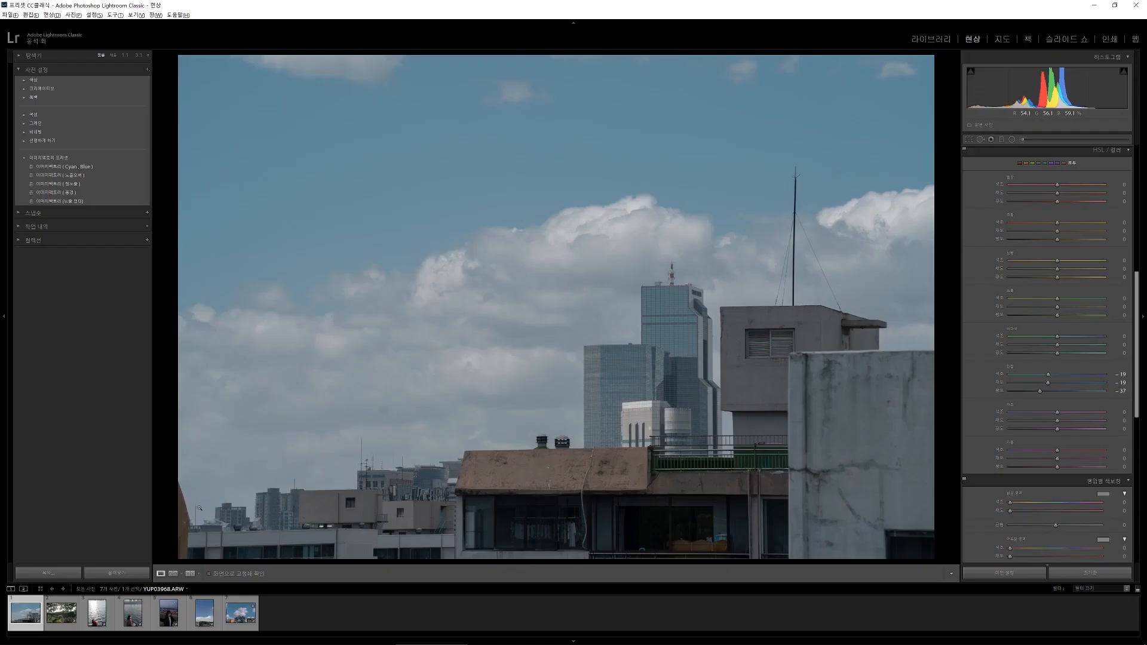
{"action": "left_click", "coordinate": [190, 574]}
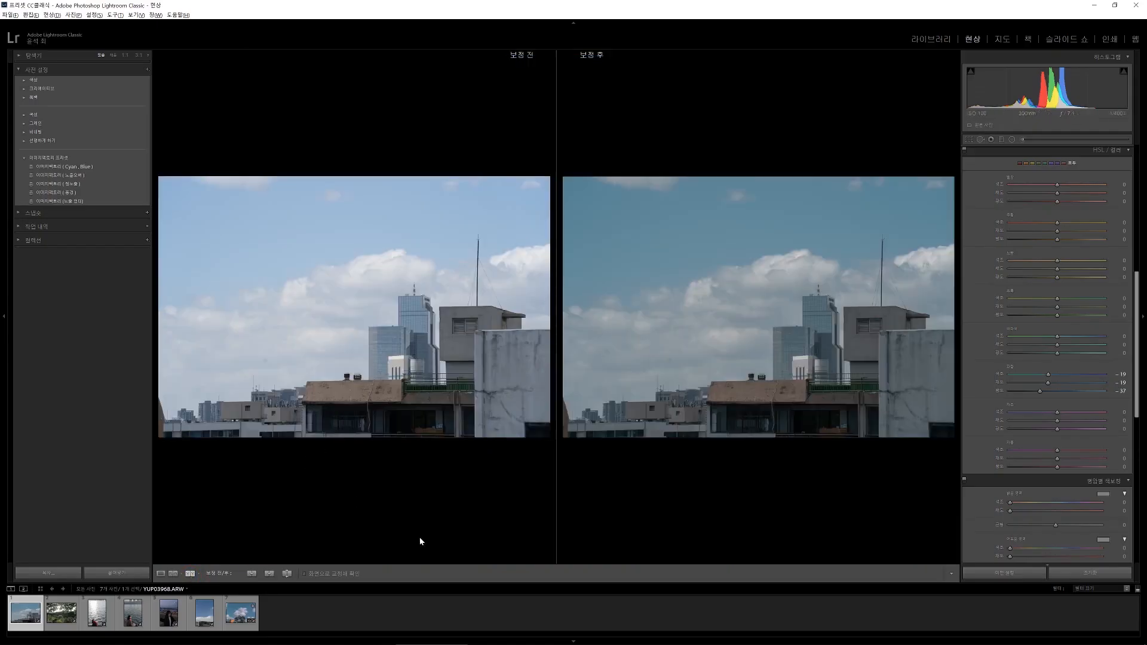
{"action": "left_click", "coordinate": [160, 573]}
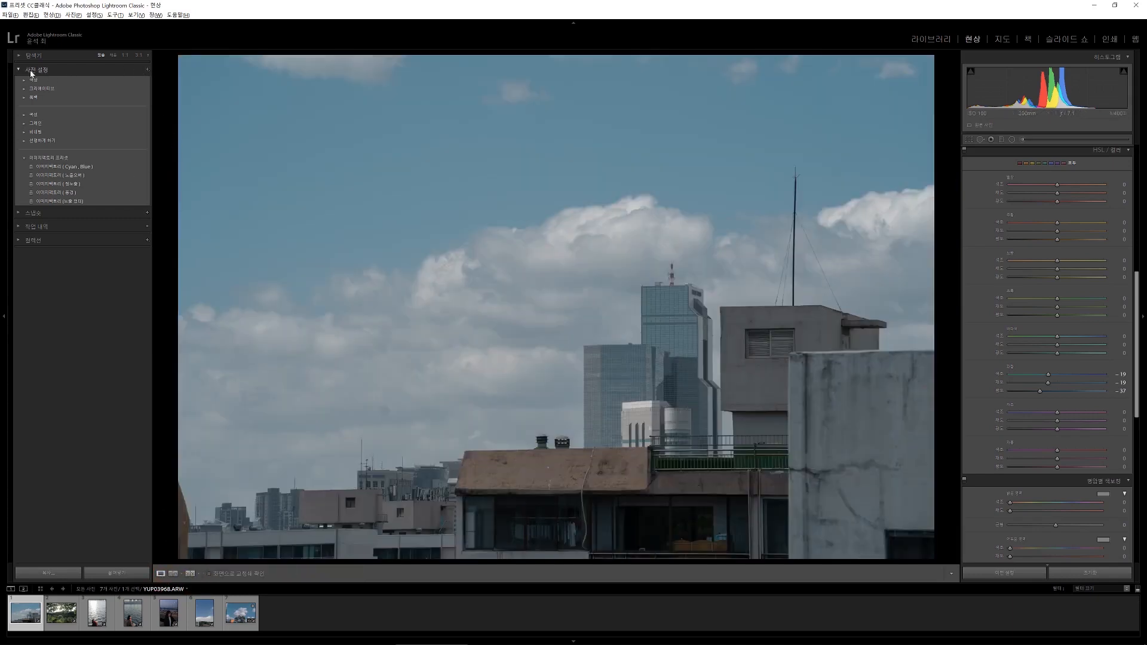
Save the skyline photo's adjustments as a new develop preset named 하늘 색 in the 이미지팩토리 프리셋 group.
{"action": "left_click", "coordinate": [147, 71]}
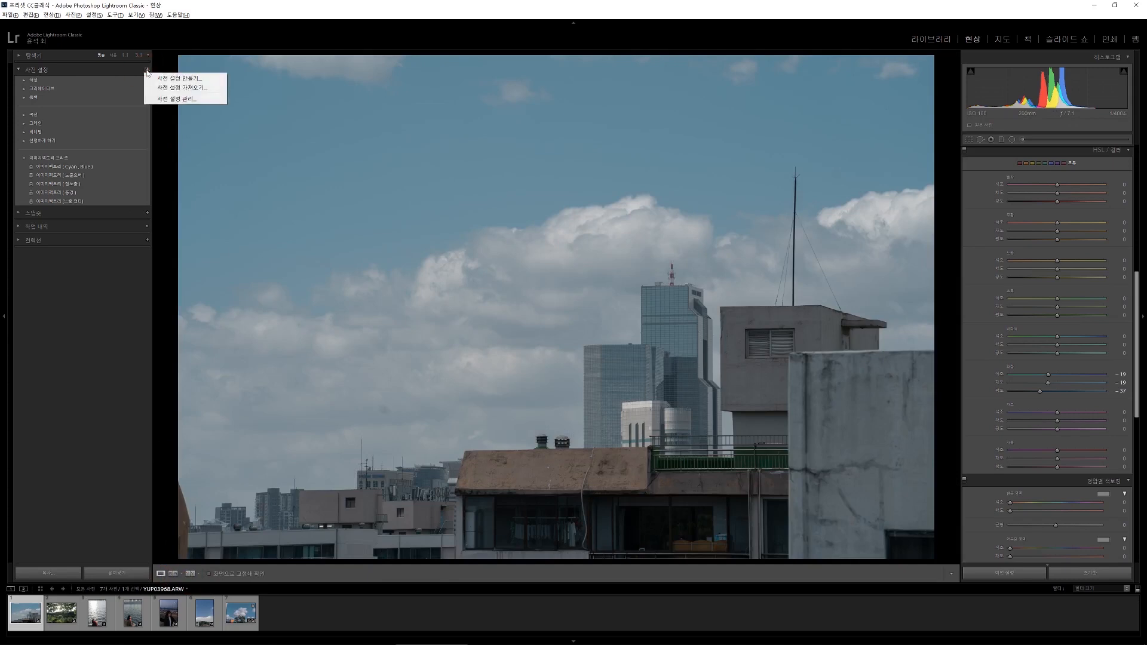
{"action": "left_click", "coordinate": [187, 78]}
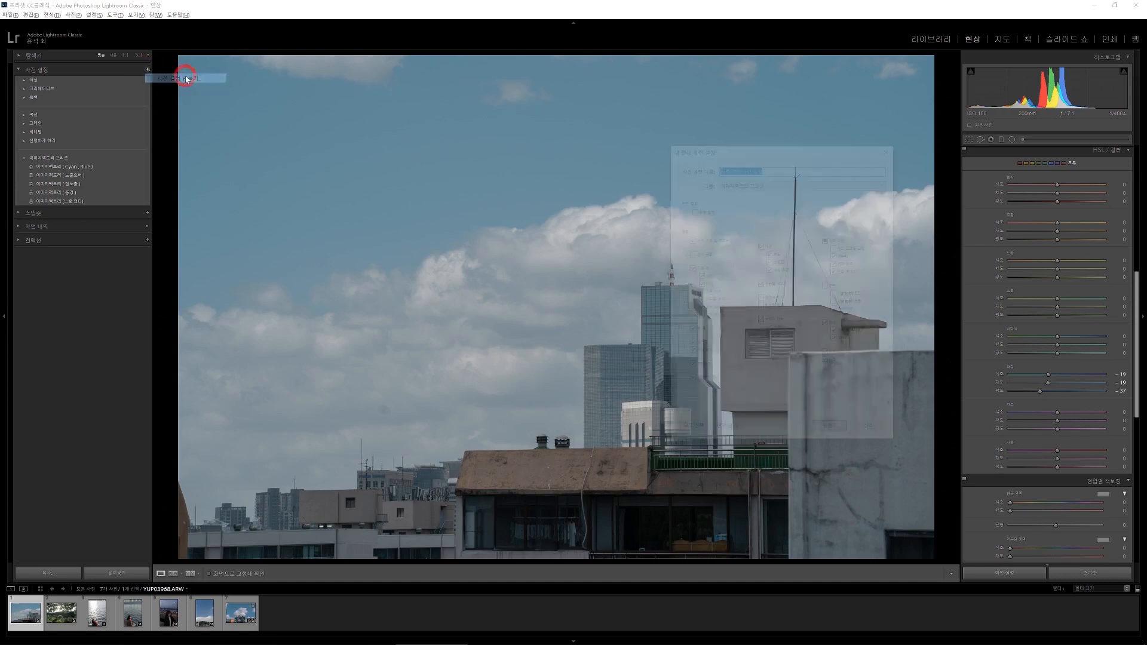
{"action": "left_click_drag", "start_coordinate": [741, 150], "coordinate": [564, 137]}
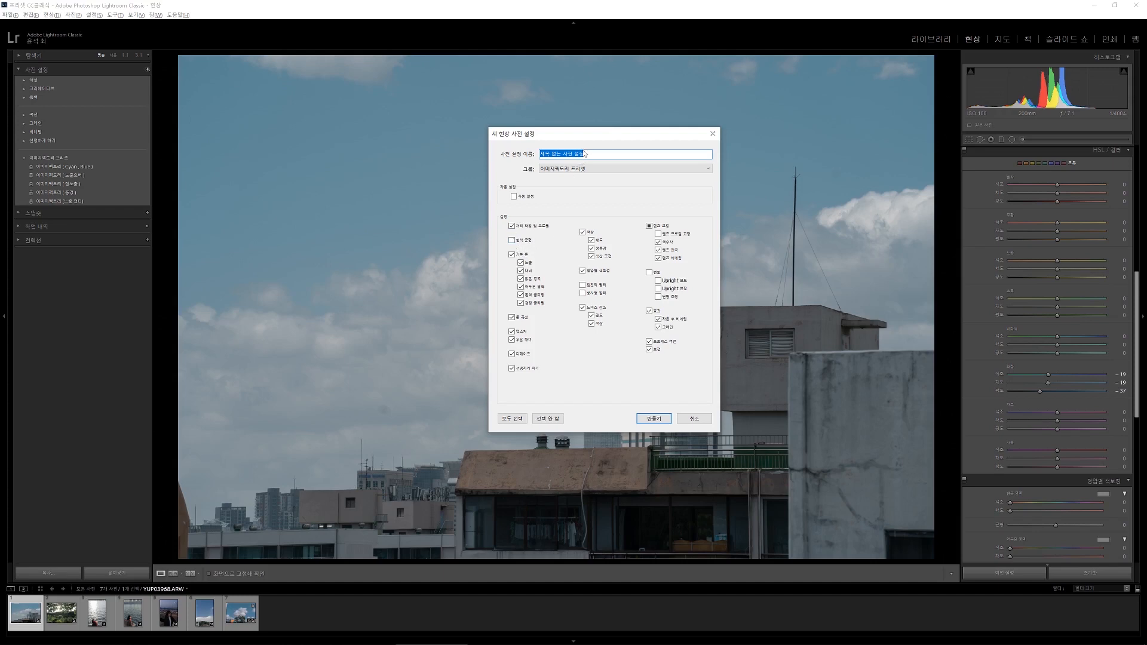
{"action": "type", "text": "gㅏ늘 새ㄱ"}
{"action": "left_click", "coordinate": [647, 418]}
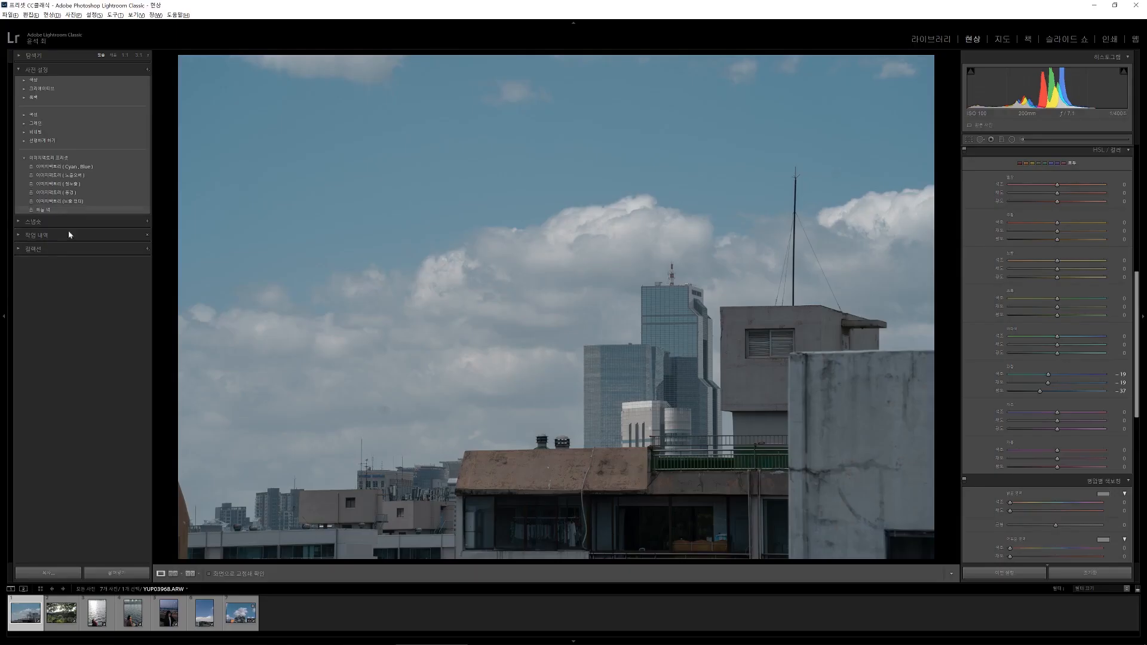
Reset the photo of clouds over pine trees, apply the 하늘 색 preset, and compare before and after.
{"action": "left_click", "coordinate": [241, 611]}
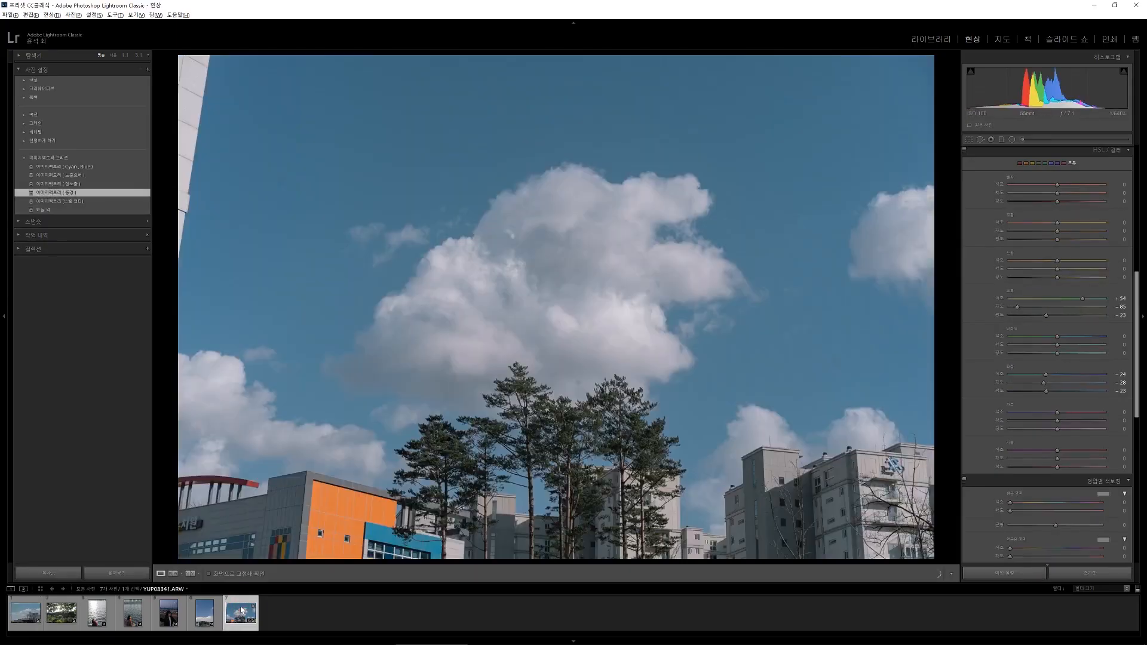
{"action": "left_click", "coordinate": [1089, 572]}
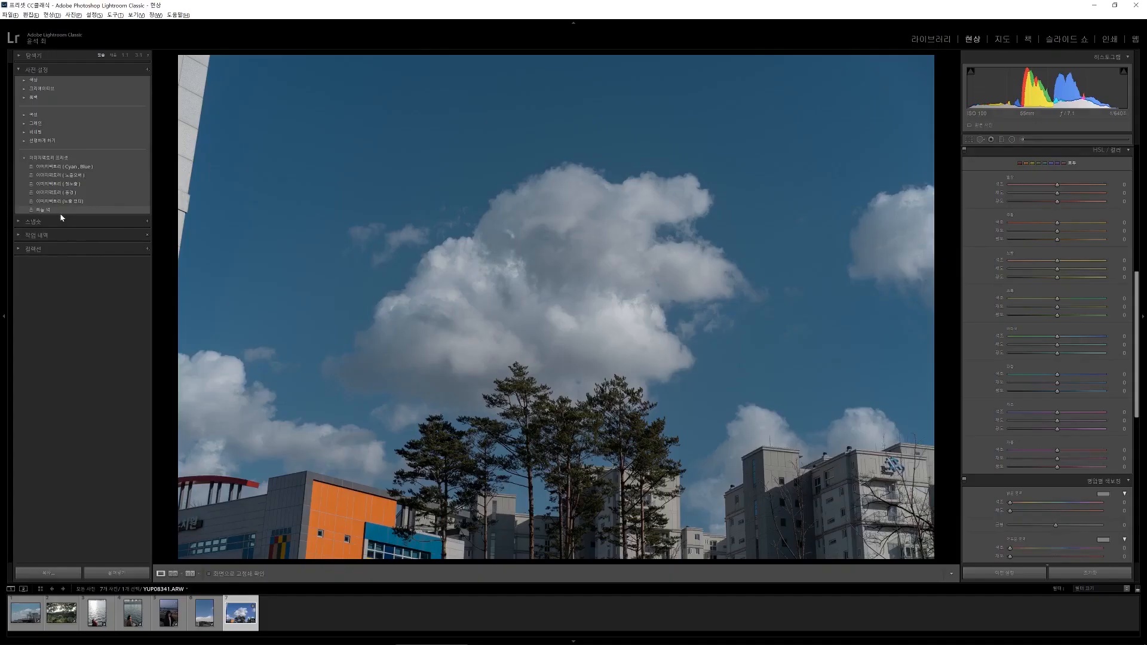
{"action": "left_click", "coordinate": [56, 211]}
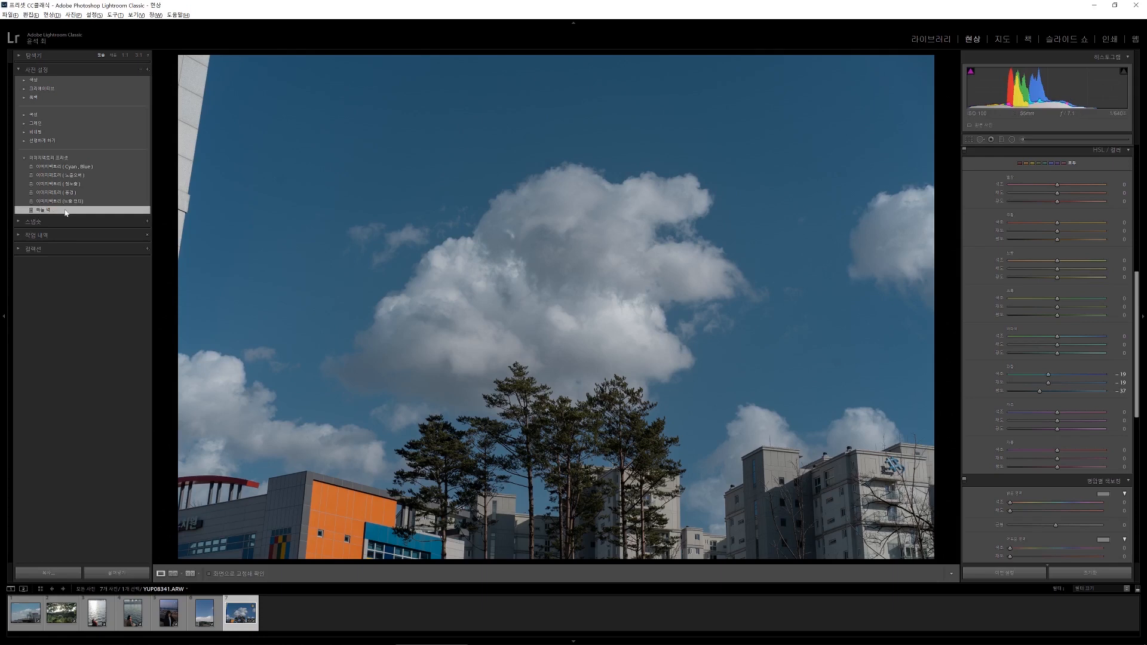
{"action": "left_click", "coordinate": [190, 573]}
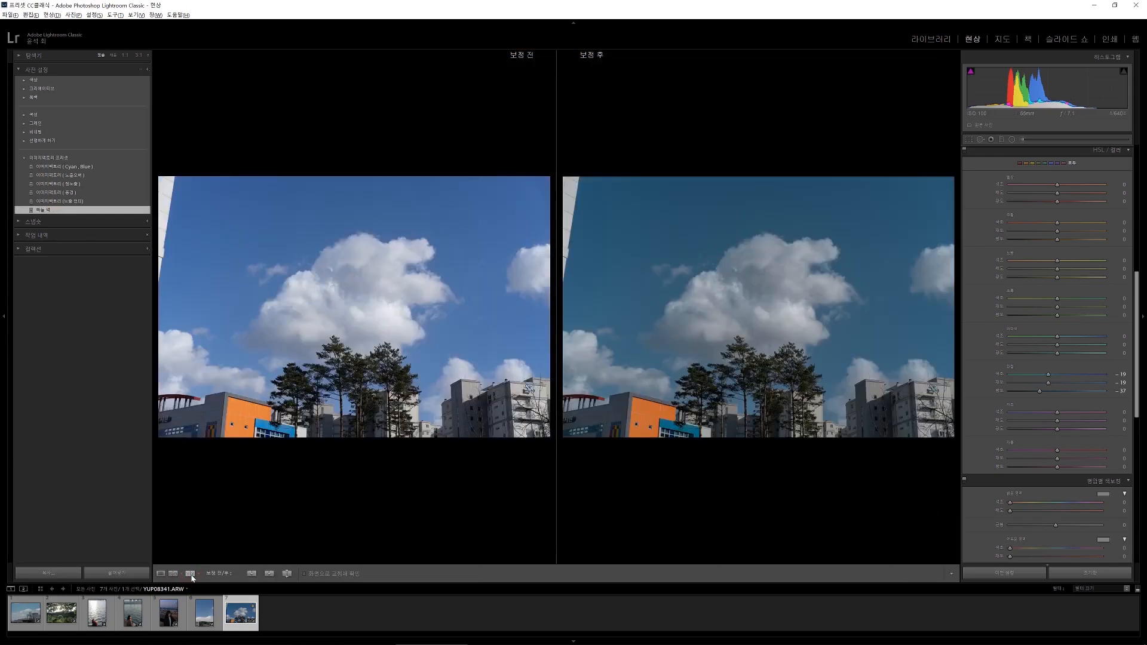